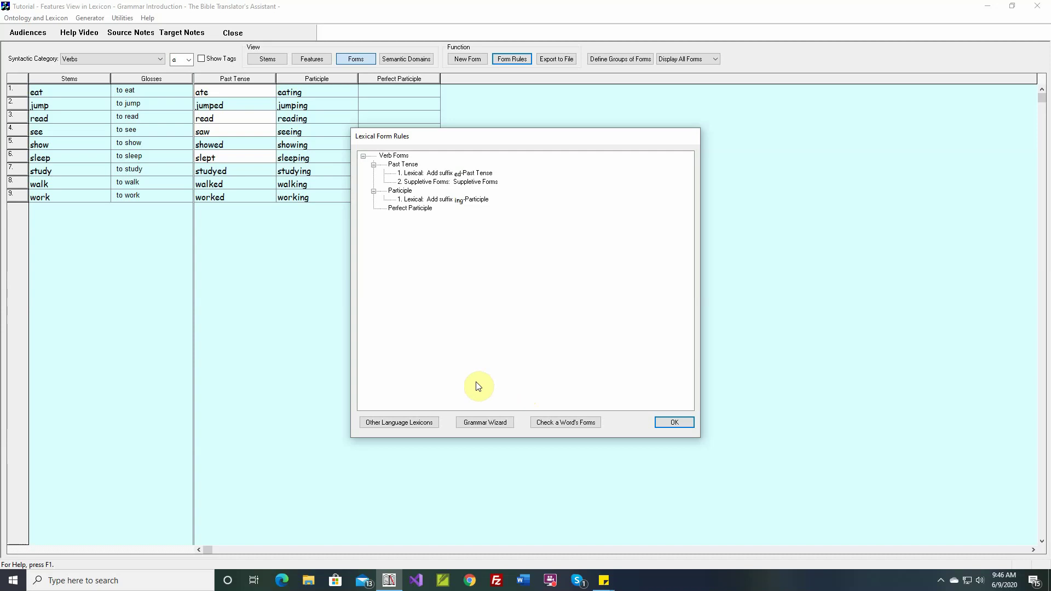
# - Create a new rule for the Perfect Participle form and name it "Add Transitivity Markers"
pyautogui.doubleClick(419, 208)
pyautogui.write('A')
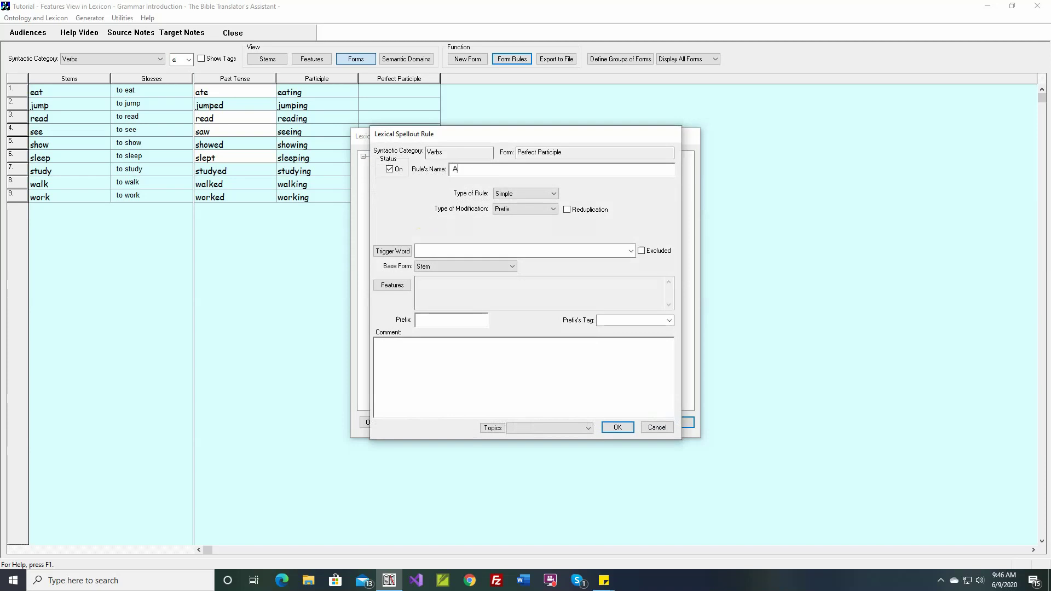
pyautogui.write('dd Transitivity Marker')
pyautogui.press('BackSpace')
pyautogui.press('BackSpace')
pyautogui.write('rker')
# - Set the rule's type to Table and its type of modification to Prefix
pyautogui.click(554, 194)
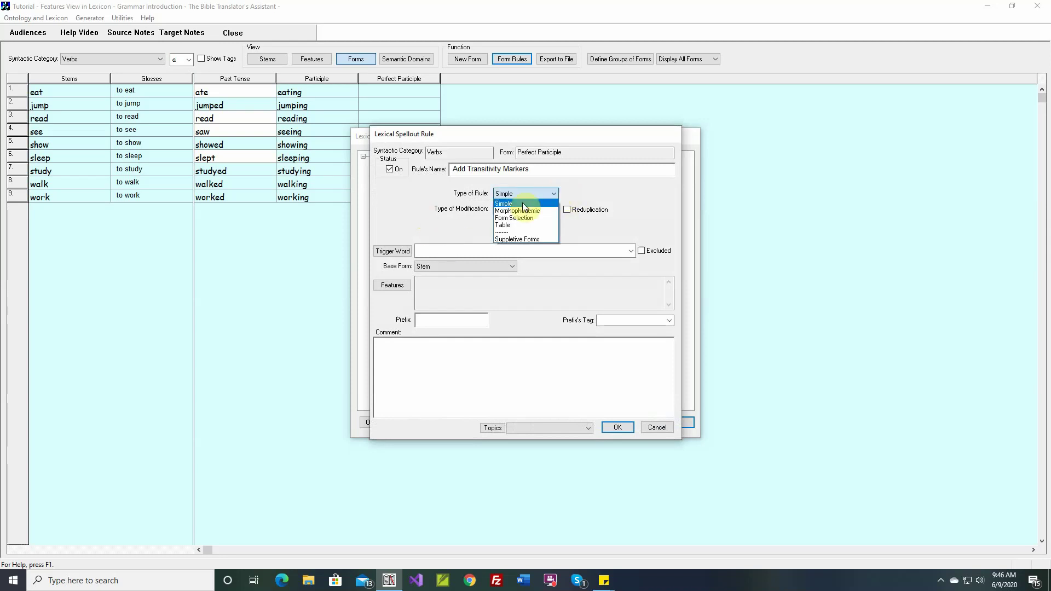
pyautogui.click(503, 225)
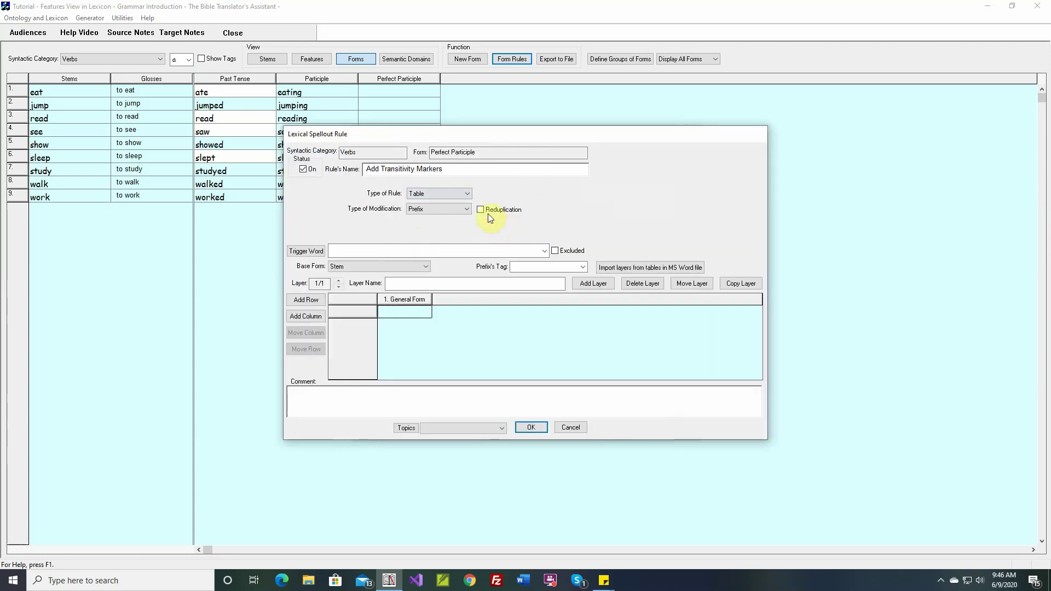
pyautogui.click(466, 209)
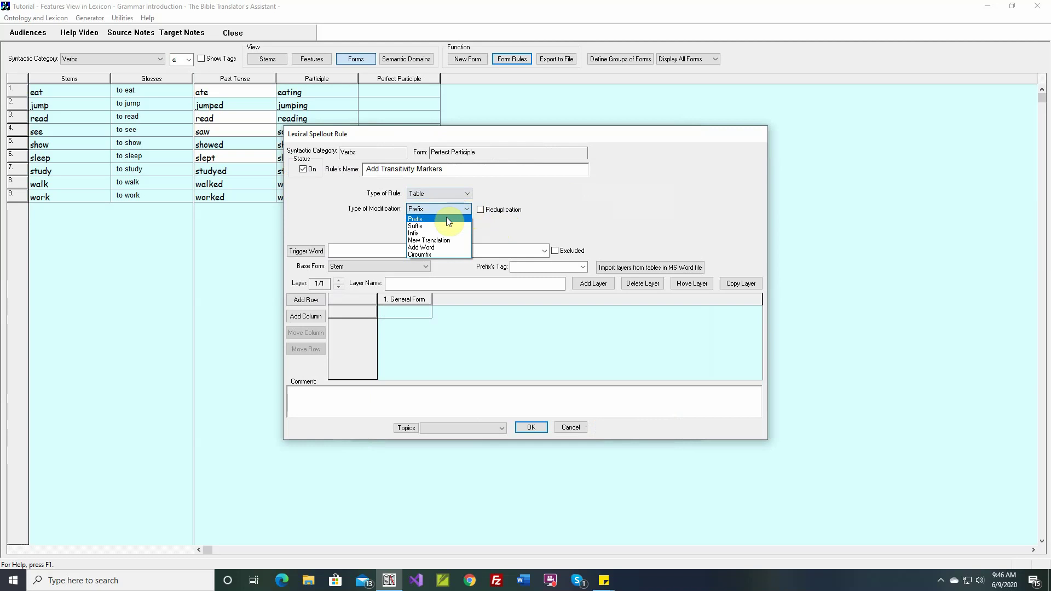
pyautogui.click(446, 217)
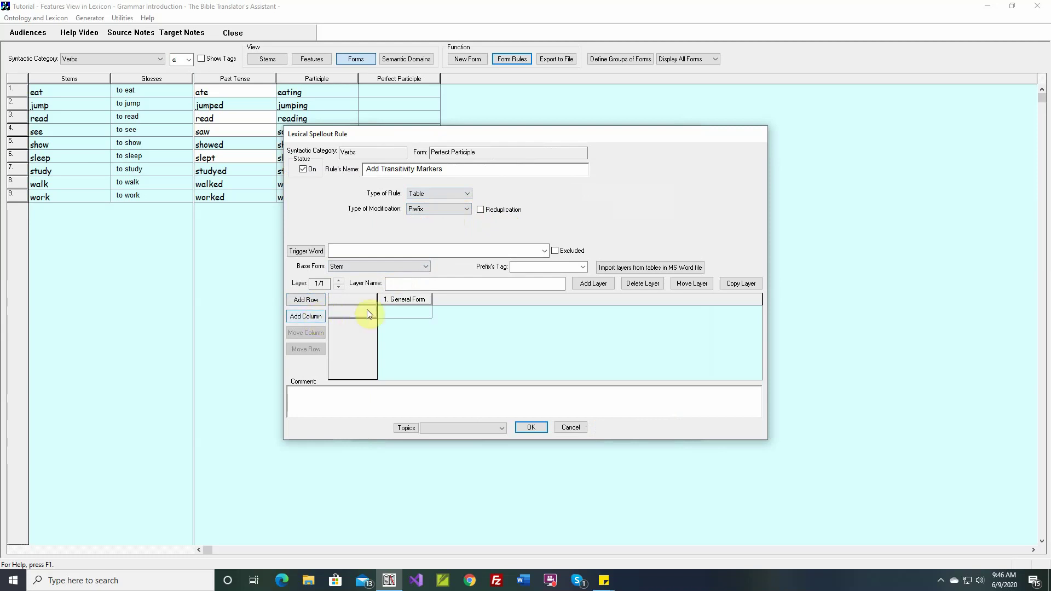
# - Rename the table's General Form column to "Transitive" and assign it the Transitive feature
pyautogui.doubleClick(410, 299)
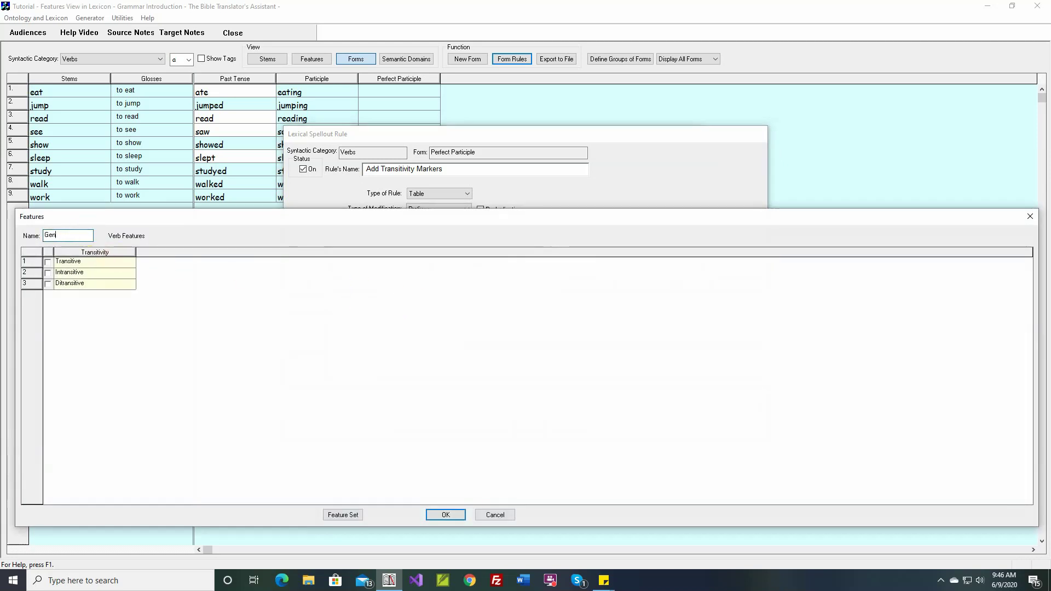
pyautogui.press('BackSpace')
pyautogui.press('BackSpace')
pyautogui.press('BackSpace')
pyautogui.write('Name')
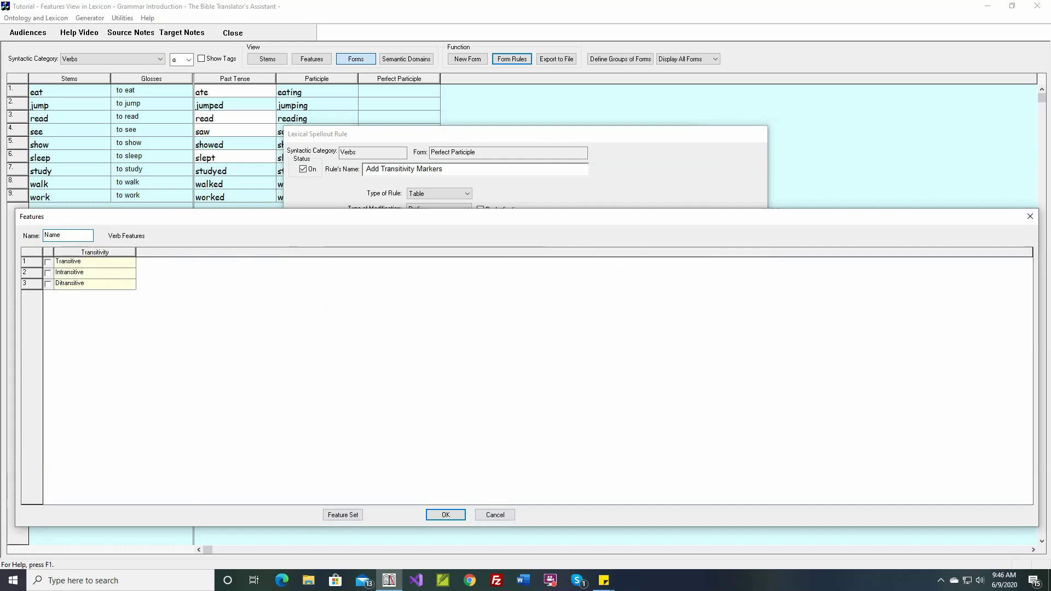
pyautogui.click(66, 264)
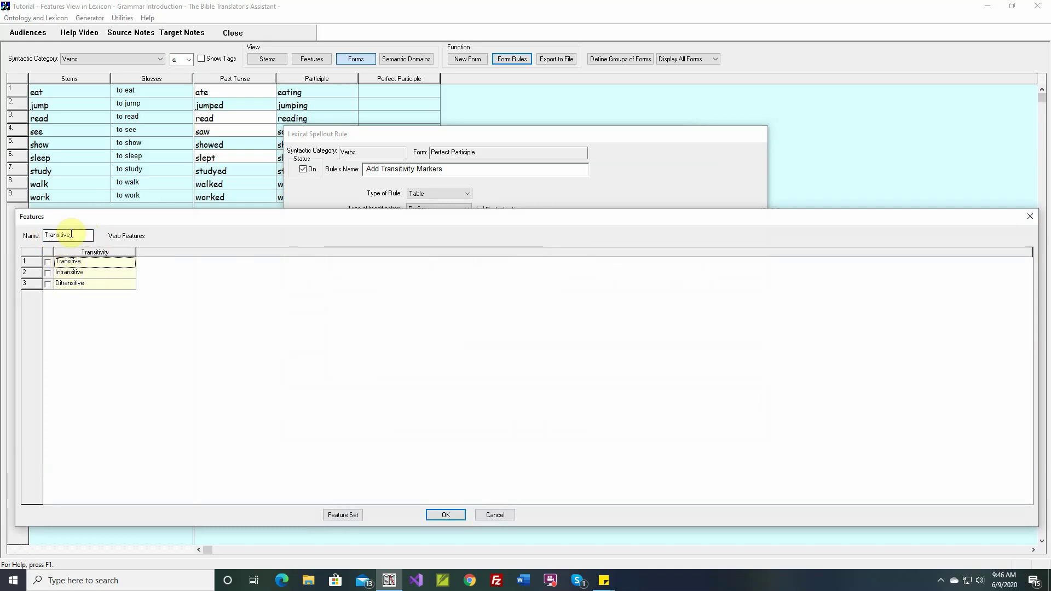
pyautogui.click(48, 262)
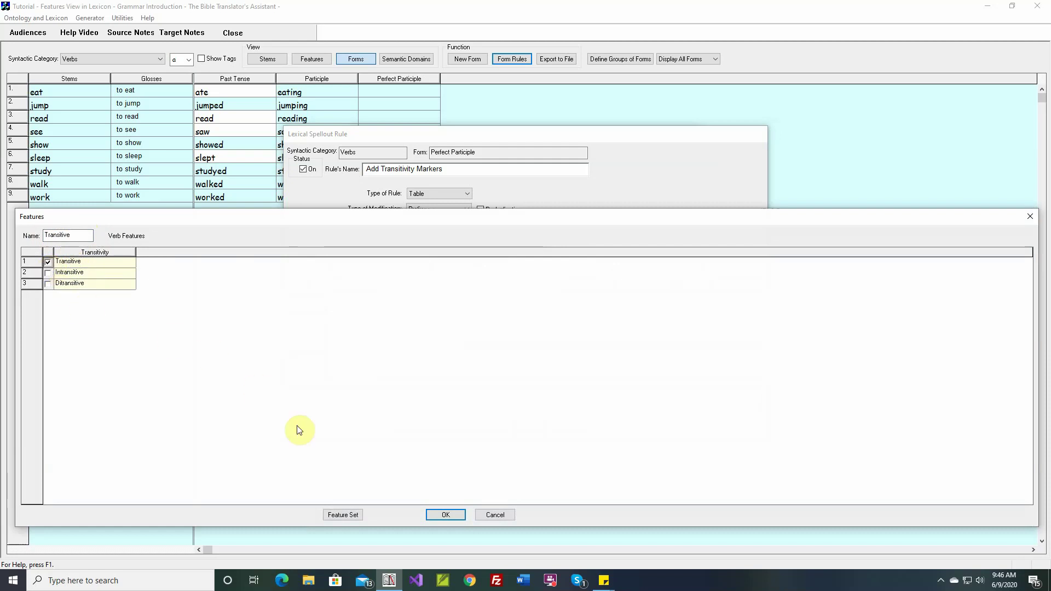
pyautogui.click(445, 515)
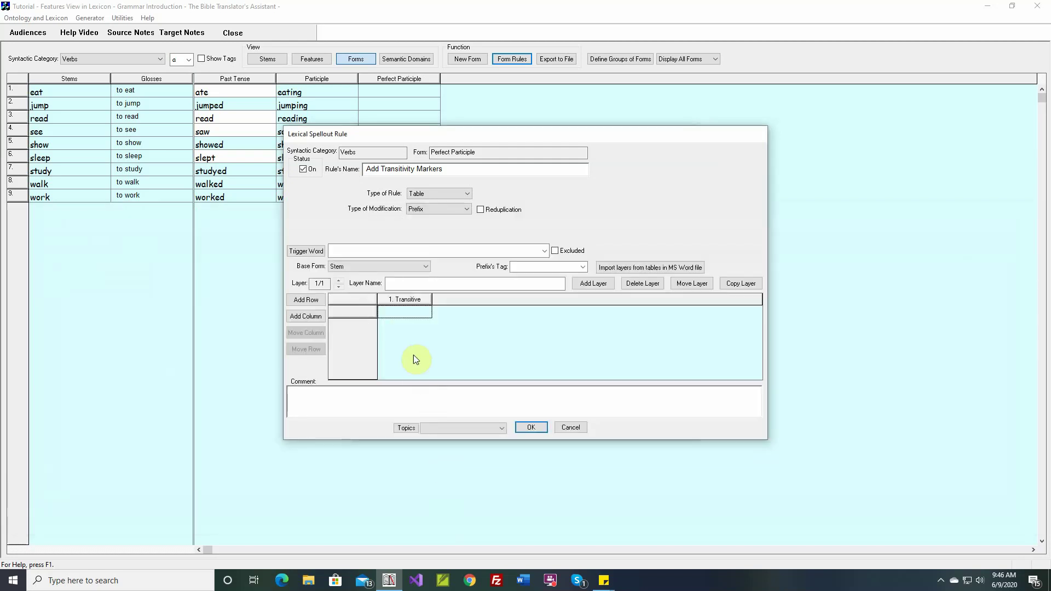
# - Enter the morpheme "tran" in the Transitive column's cell
pyautogui.doubleClick(411, 316)
pyautogui.write('tra')
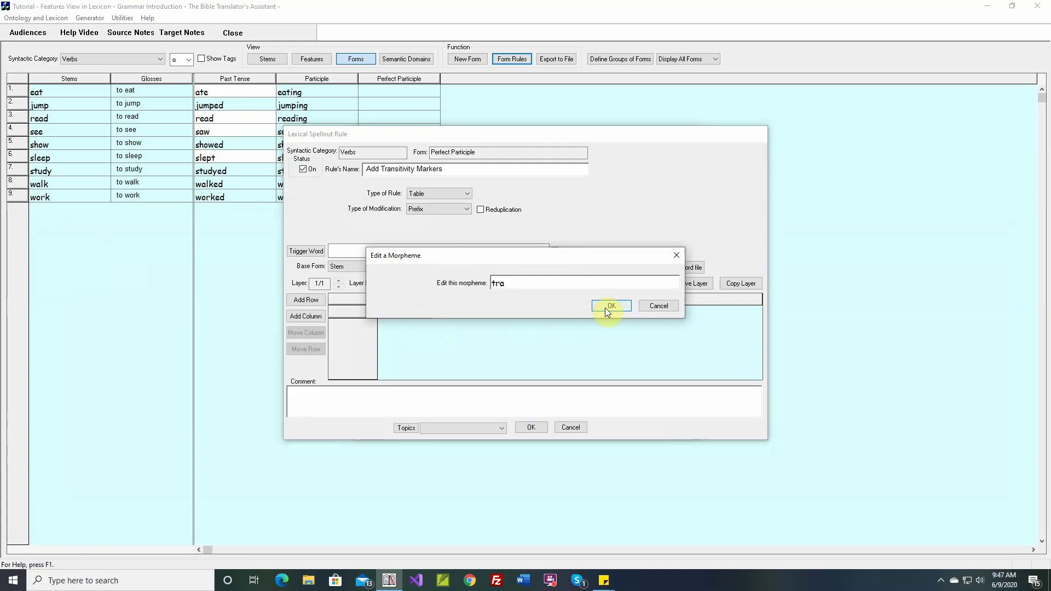
pyautogui.write('n')
pyautogui.click(606, 309)
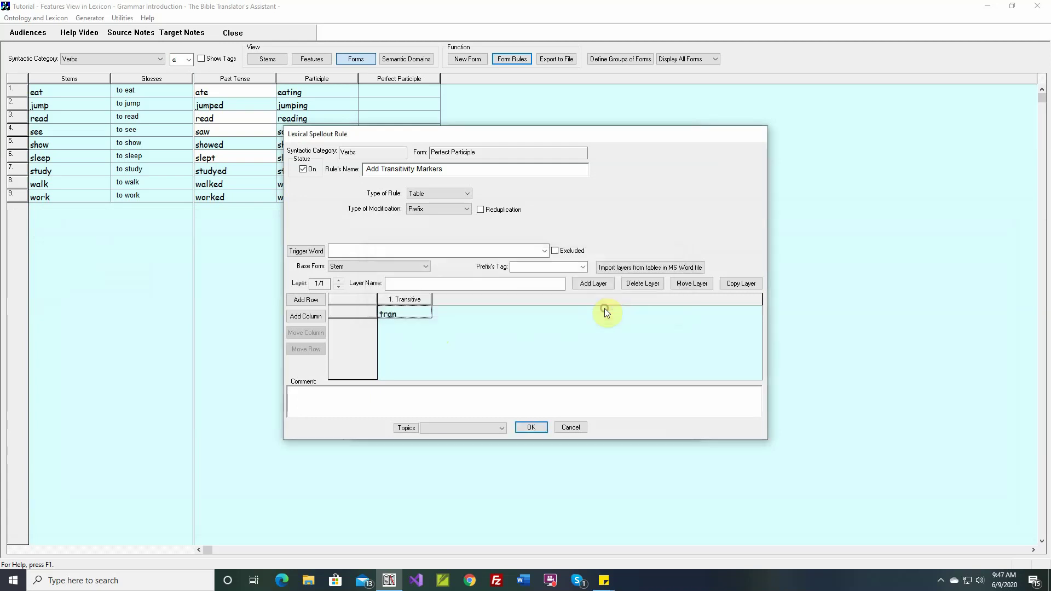
# - Add an Intransitive column with the Intransitive feature and enter the morpheme "in" in its cell
pyautogui.click(305, 316)
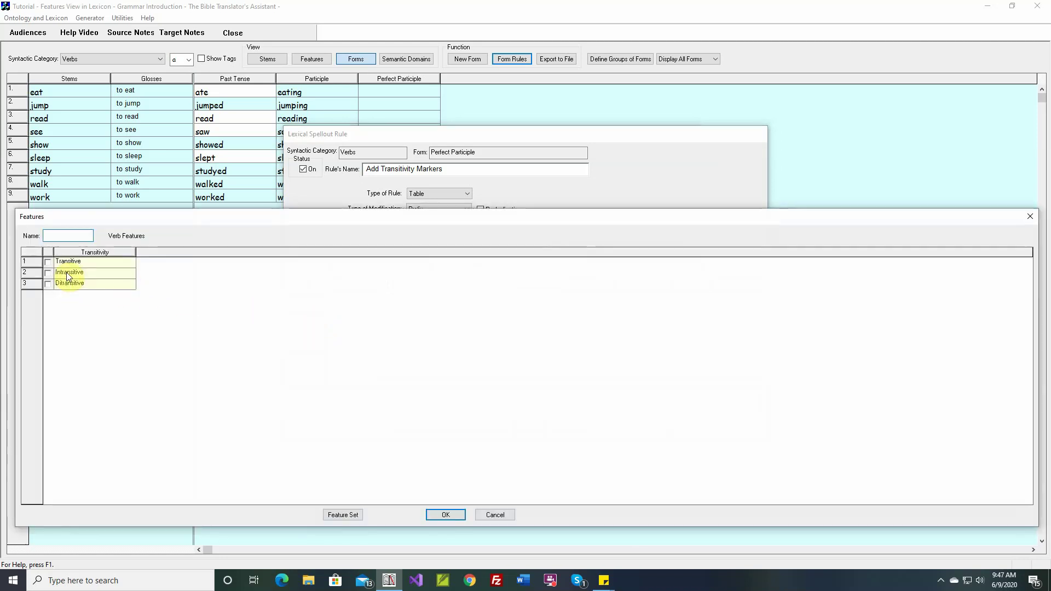
pyautogui.click(67, 273)
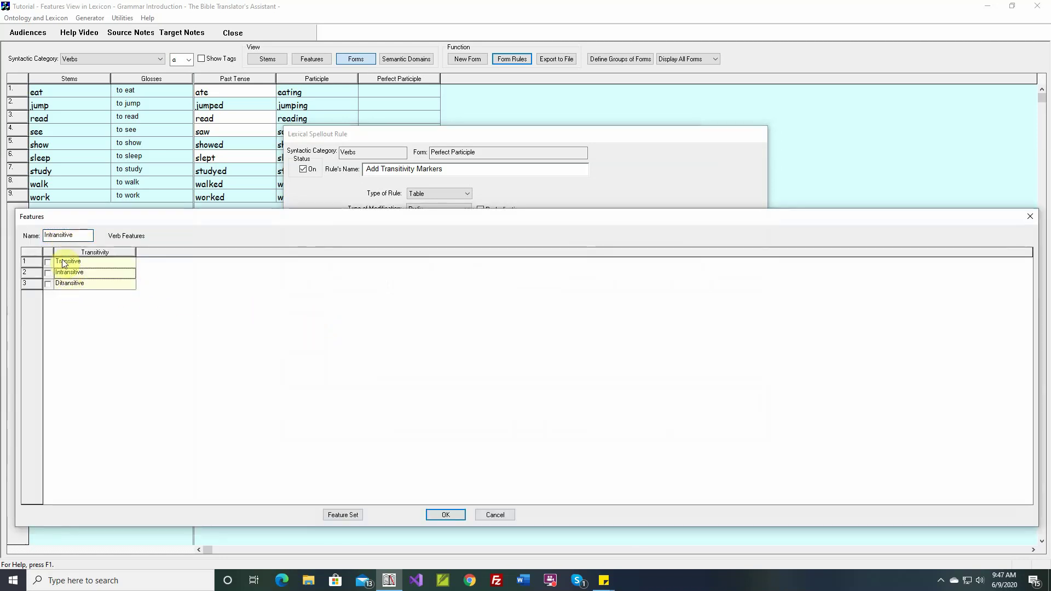
pyautogui.click(48, 273)
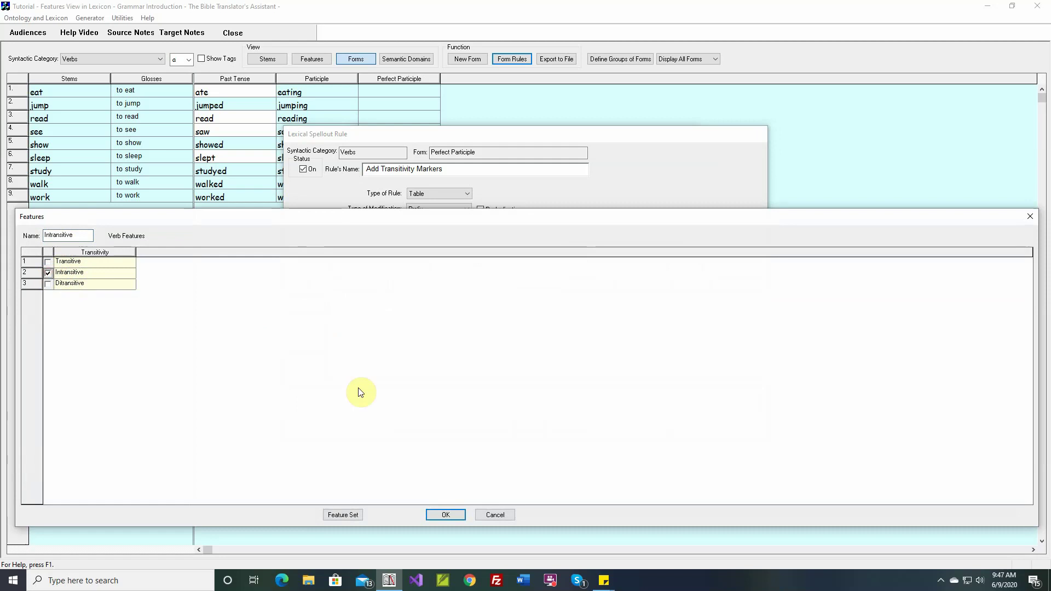
pyautogui.click(452, 516)
pyautogui.doubleClick(462, 311)
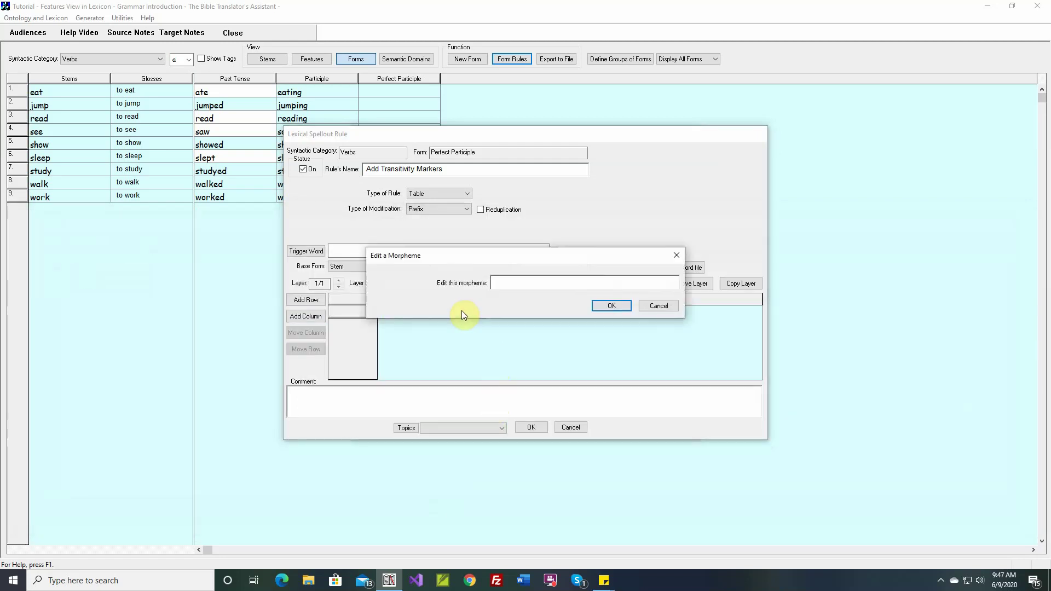
pyautogui.write('in')
pyautogui.press('Return')
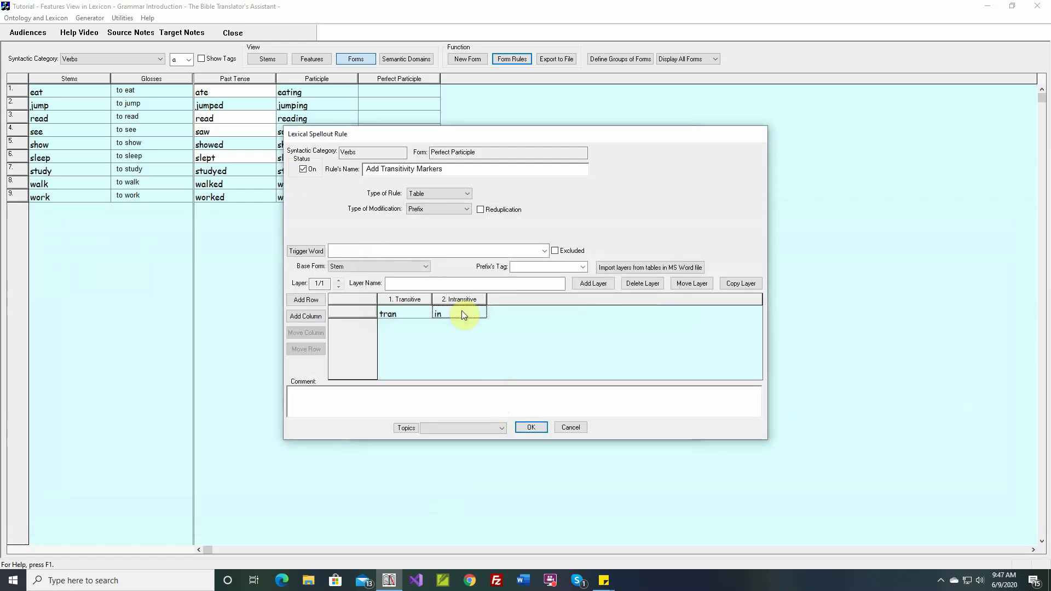
# - Add a Ditransitive column with the Ditransitive feature and enter the morpheme "di" in its cell
pyautogui.click(307, 317)
pyautogui.click(68, 284)
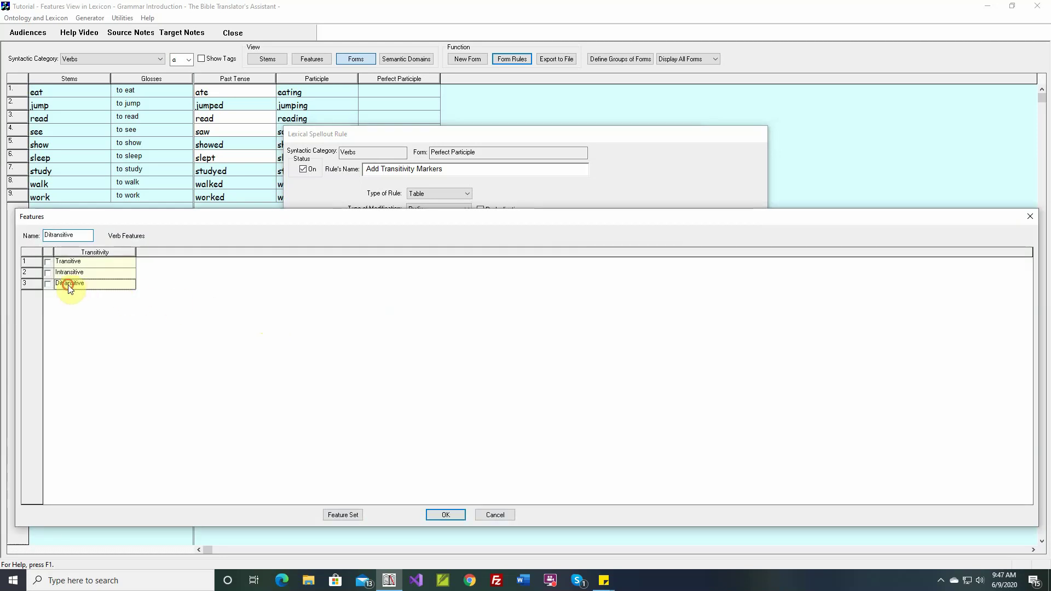
pyautogui.click(47, 284)
pyautogui.click(438, 518)
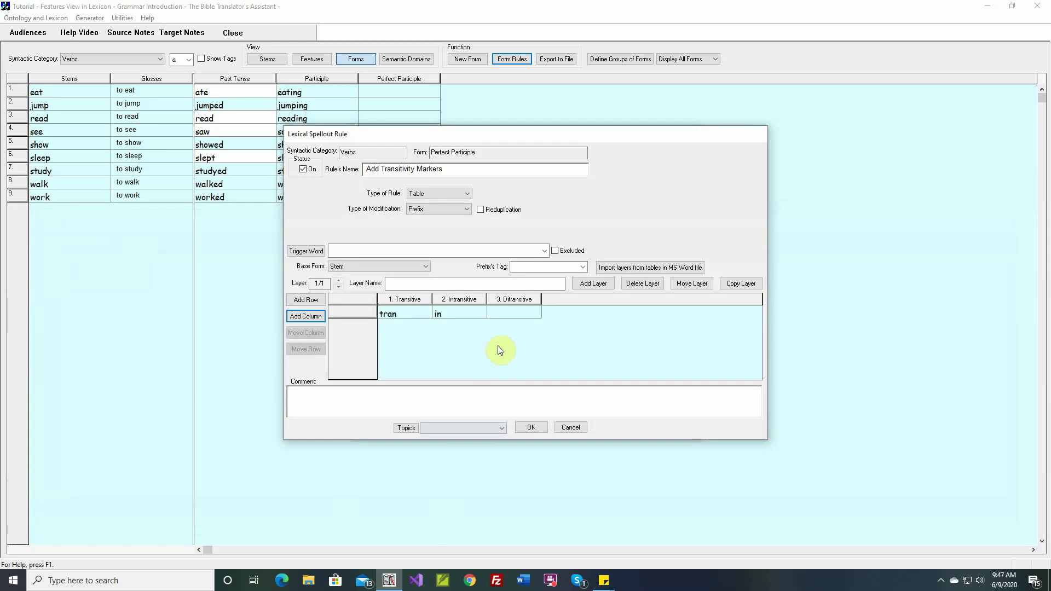
pyautogui.doubleClick(507, 313)
pyautogui.write('di')
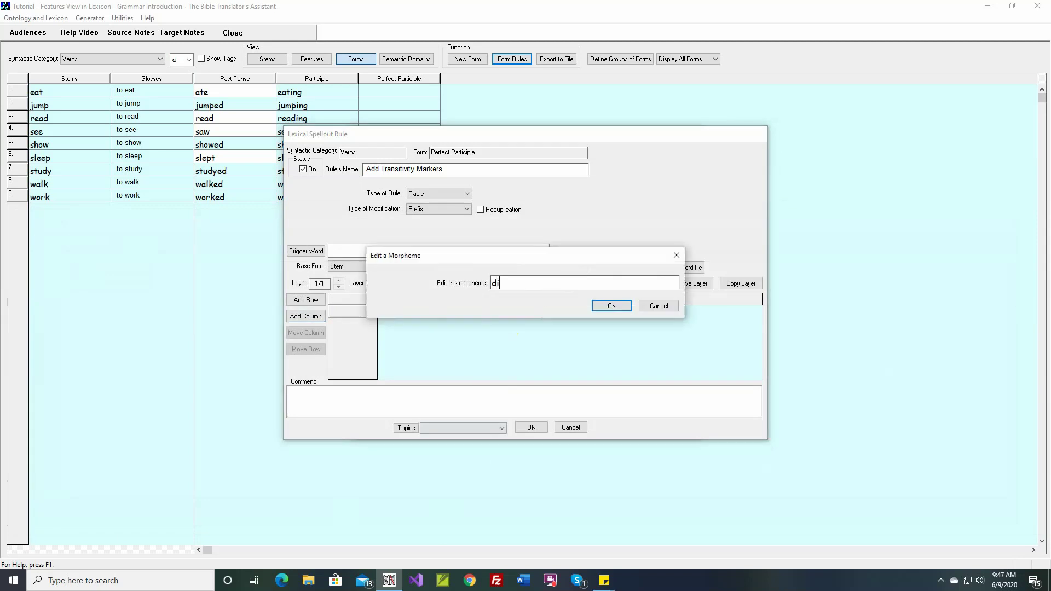
pyautogui.press('Return')
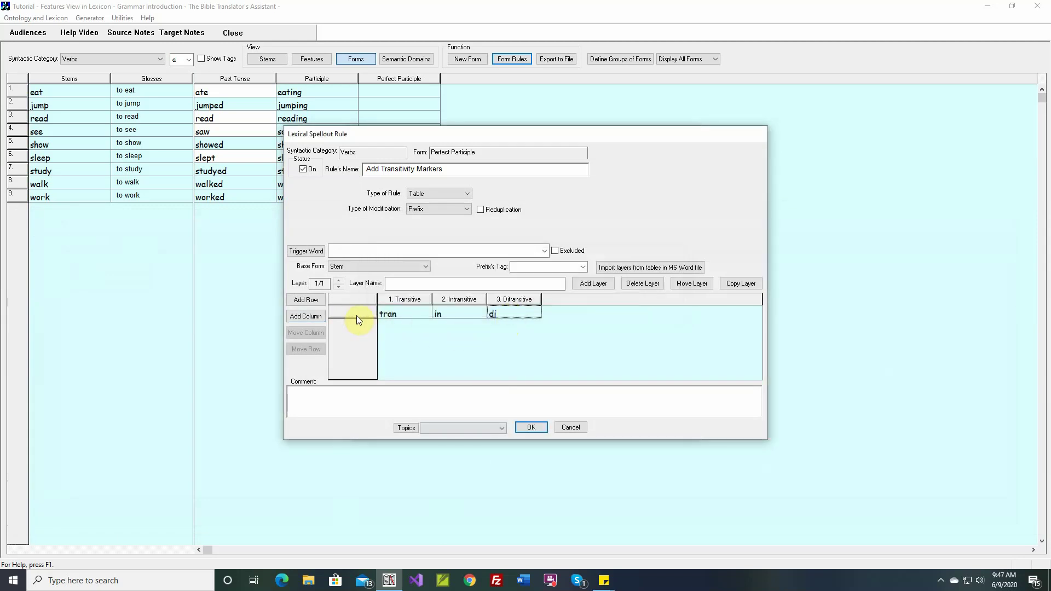
# - Name the table's row "Transitivity Markers" and widen the row header column to fit the full label
pyautogui.doubleClick(356, 313)
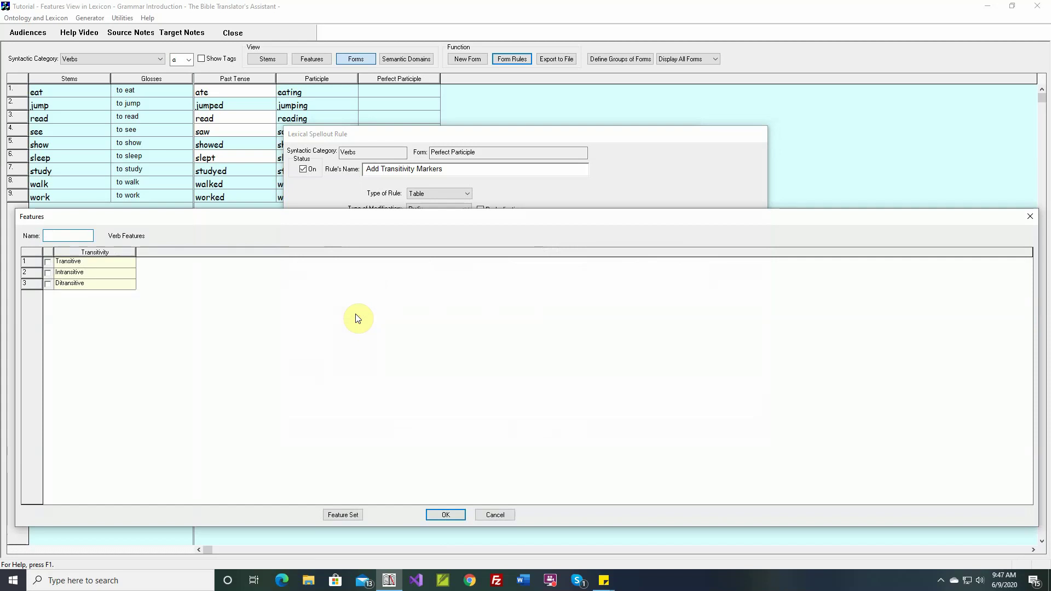
pyautogui.write('Transitivity Marker')
pyautogui.write('s')
pyautogui.click(457, 519)
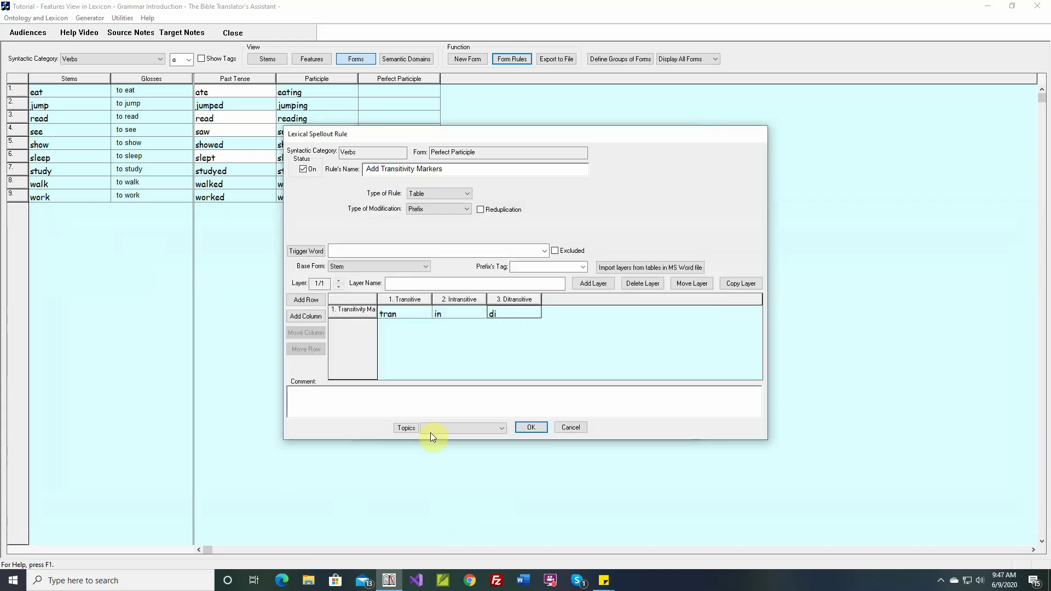
pyautogui.moveTo(378, 300); pyautogui.dragTo(402, 300)
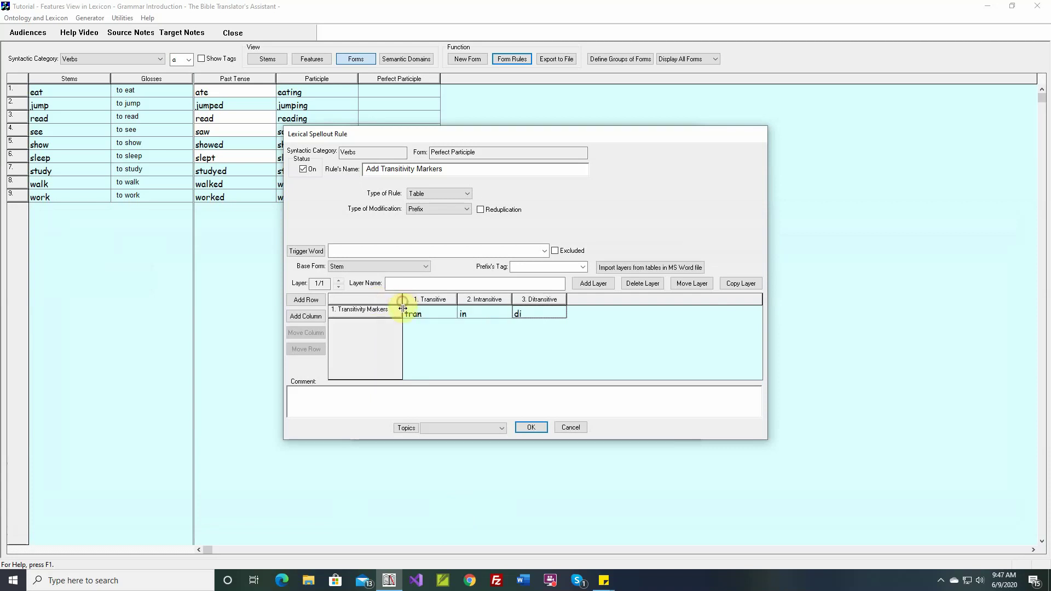
# - Set the prefix's tag to "Transitivity Marker" and the layer name to "Transitivity Markers"
pyautogui.click(528, 267)
pyautogui.write('Transitivity Marker')
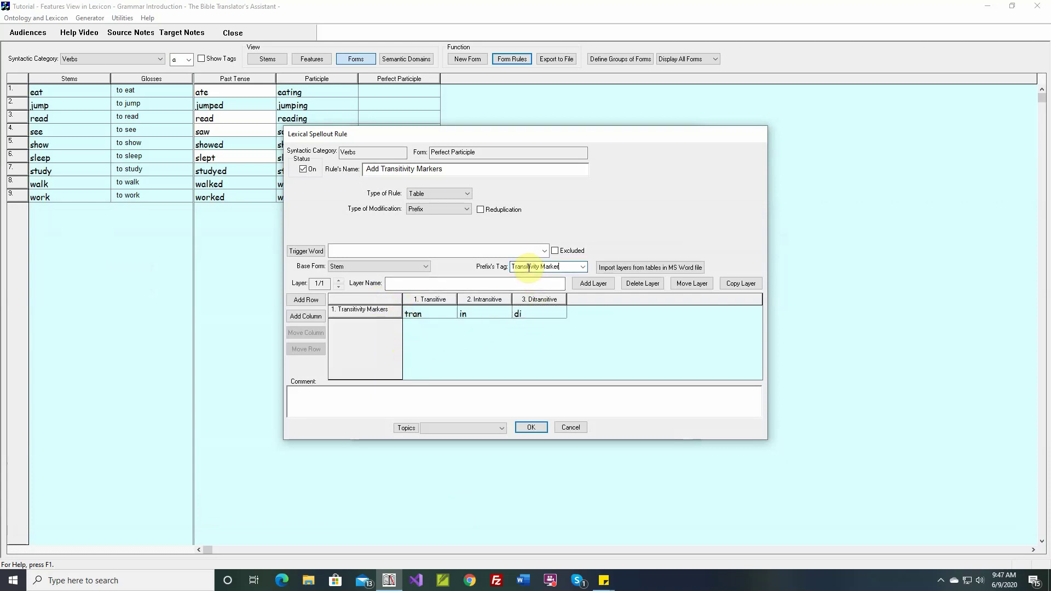
pyautogui.click(505, 284)
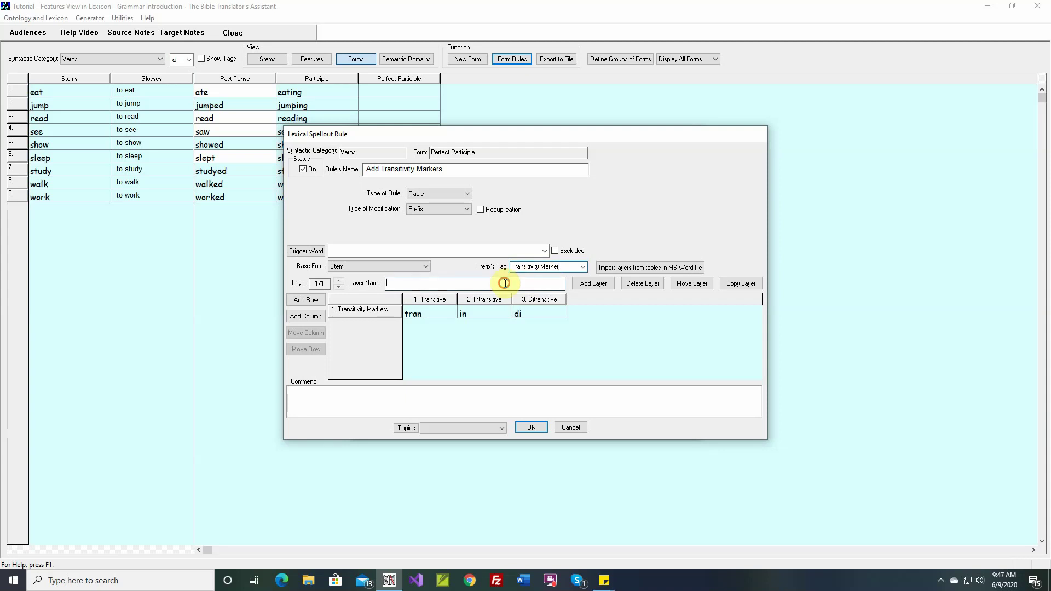
pyautogui.write('Transitivity Marker')
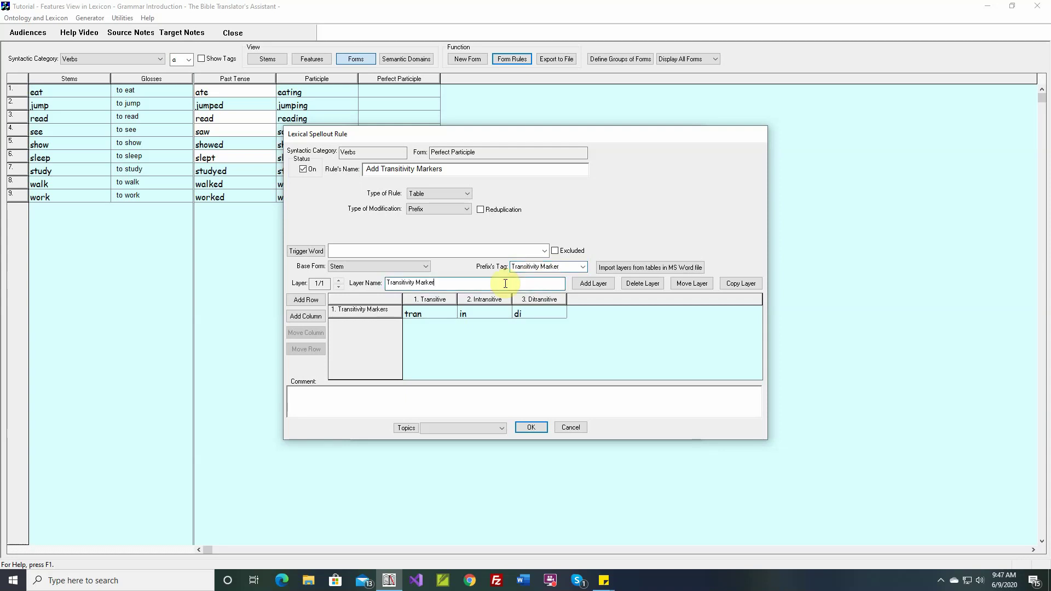
pyautogui.write('s')
# - Save the rule, close the form rules list, and turn on the display of tags in the verb forms table
pyautogui.click(531, 428)
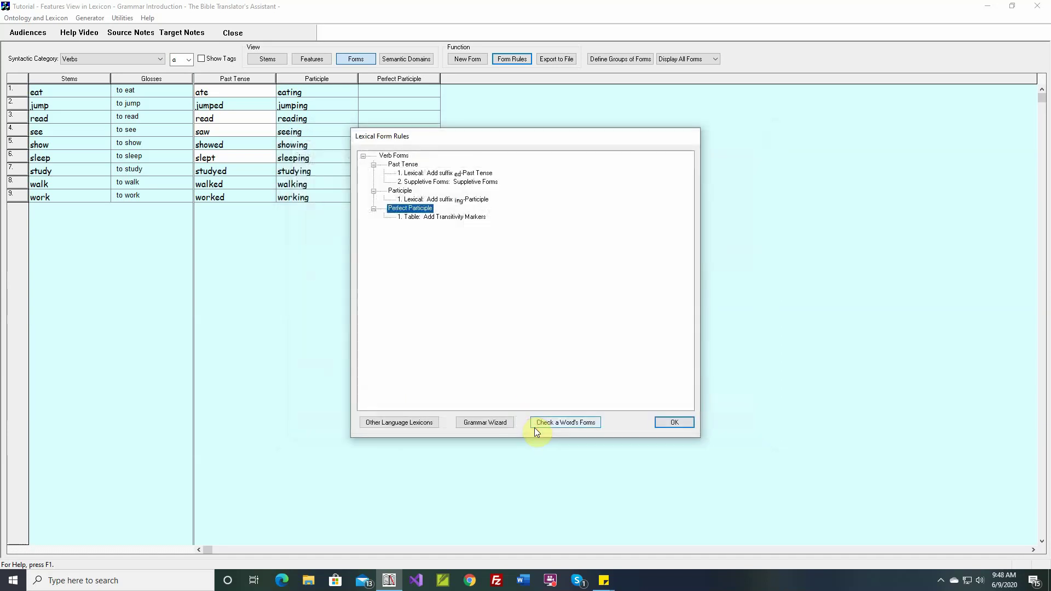
pyautogui.click(670, 423)
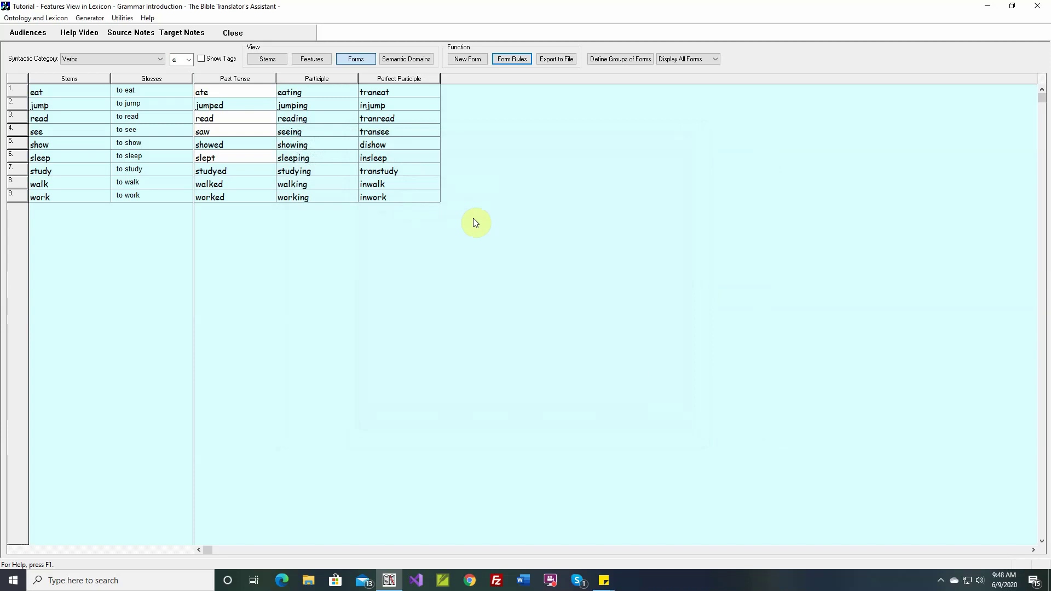
pyautogui.click(201, 59)
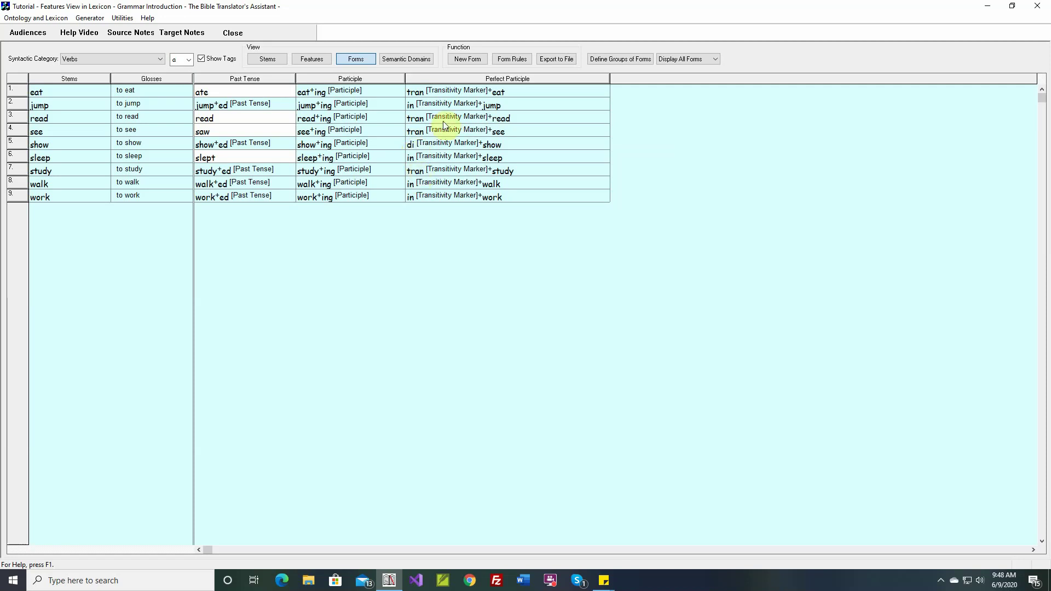
# - Change the Add Transitivity Markers rule's modification to Suffix with the suffix's tag "Transitivity Marker", and apply it to the verb forms
pyautogui.click(512, 61)
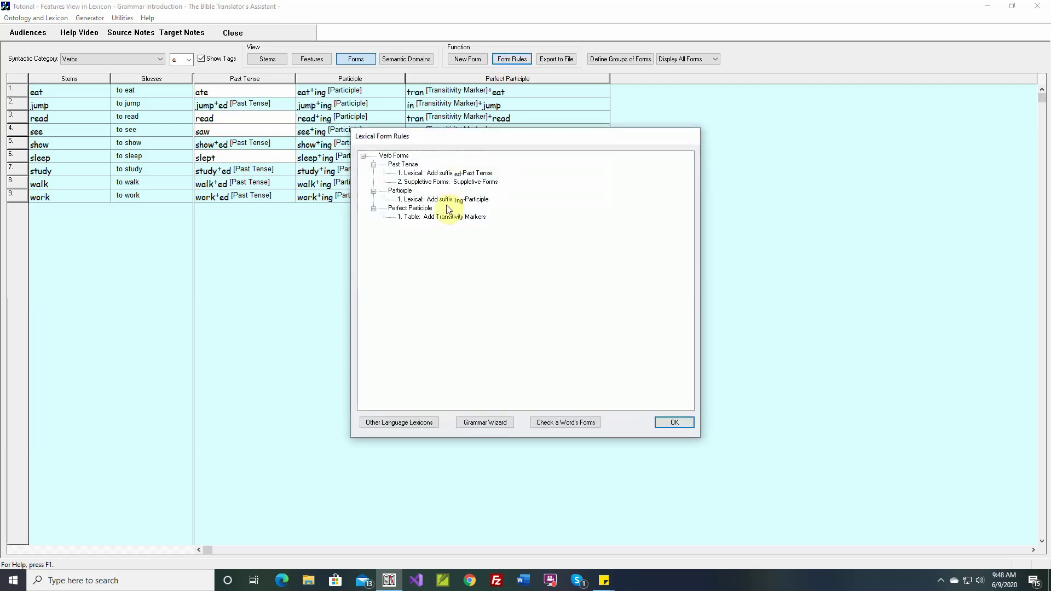
pyautogui.doubleClick(446, 217)
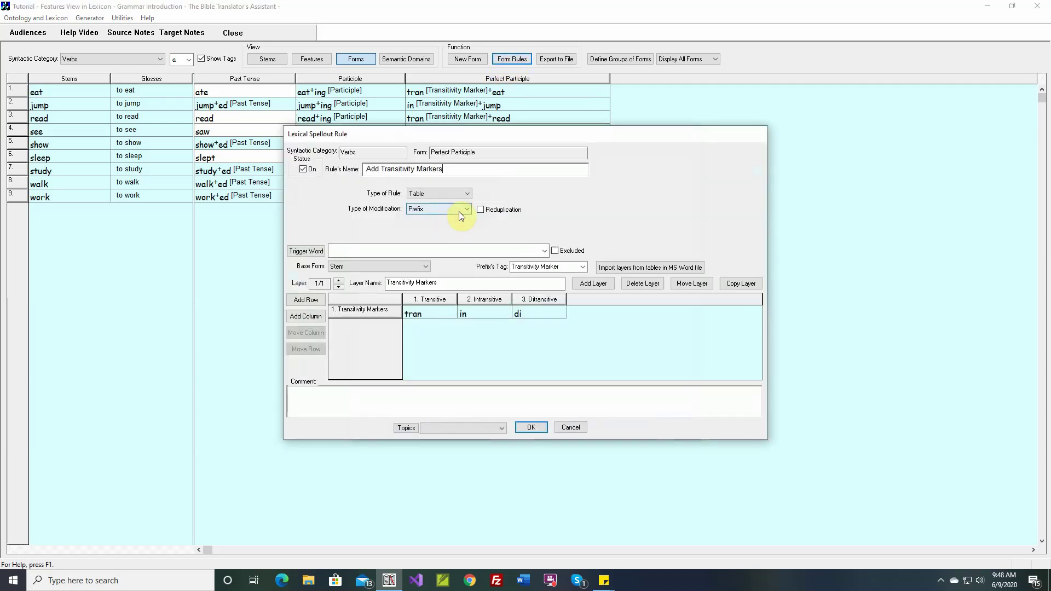
pyautogui.click(466, 208)
pyautogui.click(436, 225)
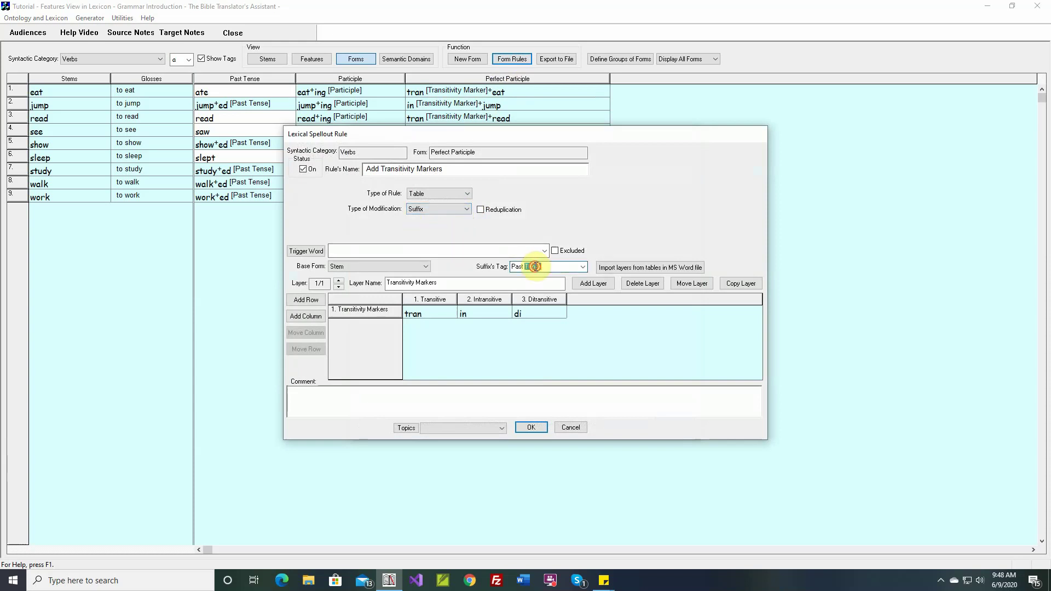
pyautogui.moveTo(542, 266); pyautogui.dragTo(496, 268)
pyautogui.write('Transitivity Marker')
pyautogui.click(530, 427)
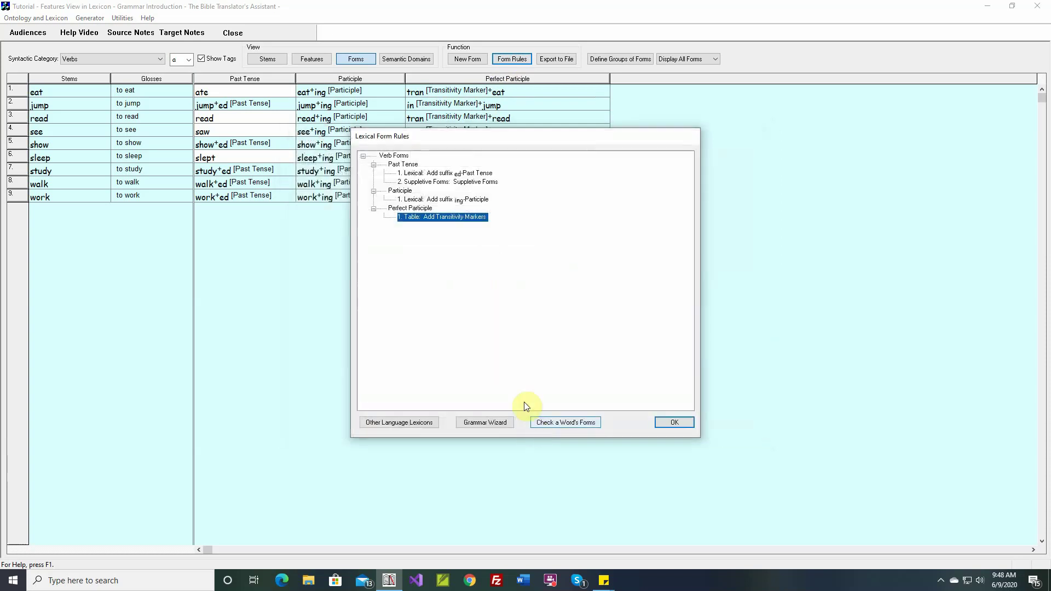
pyautogui.click(668, 422)
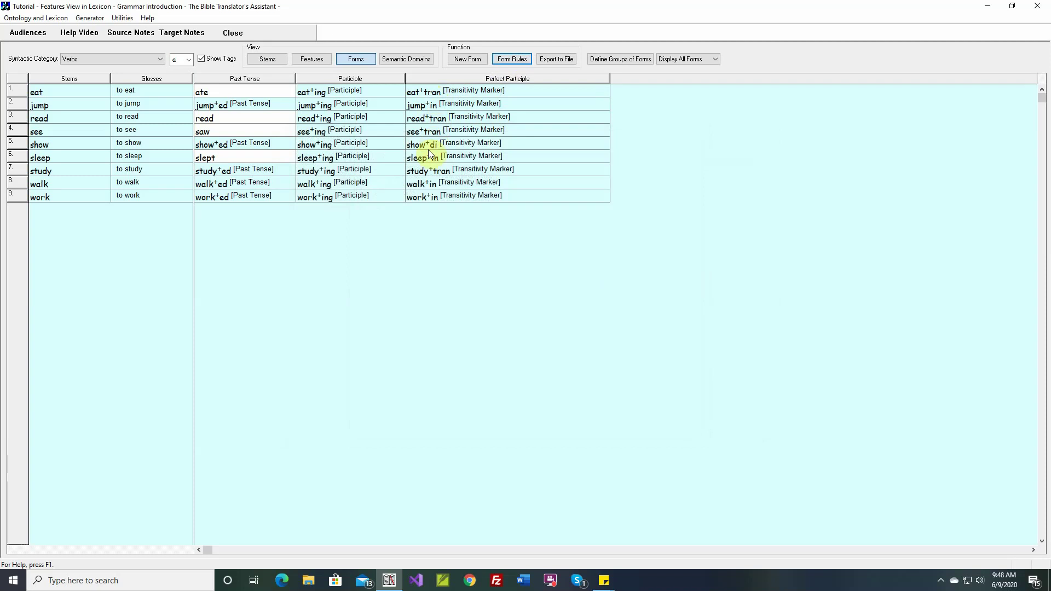
# - Change the Add Transitivity Markers rule's type of modification to Infix with location 1
pyautogui.click(502, 59)
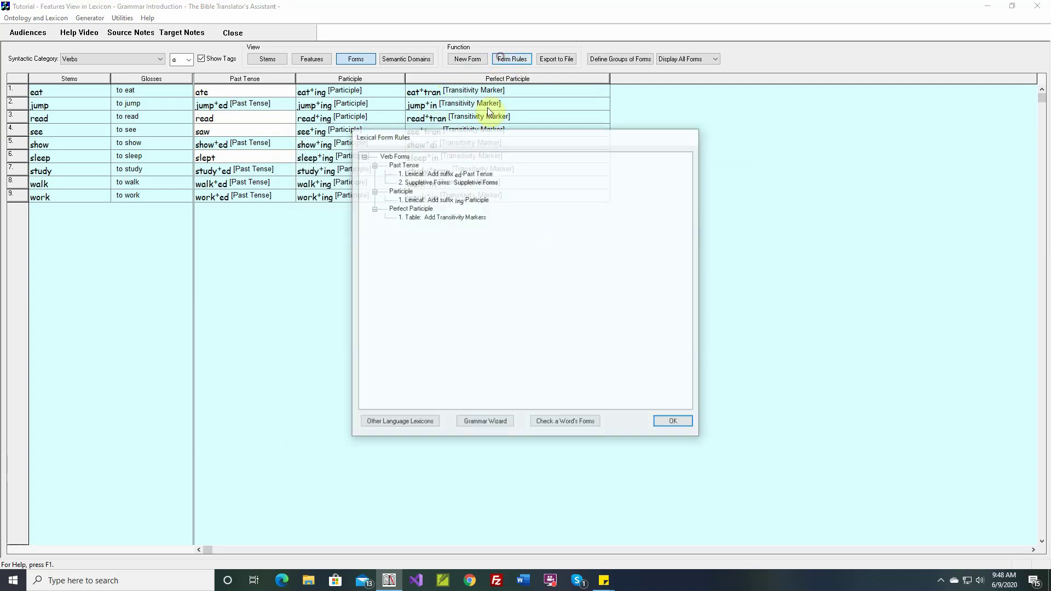
pyautogui.doubleClick(423, 216)
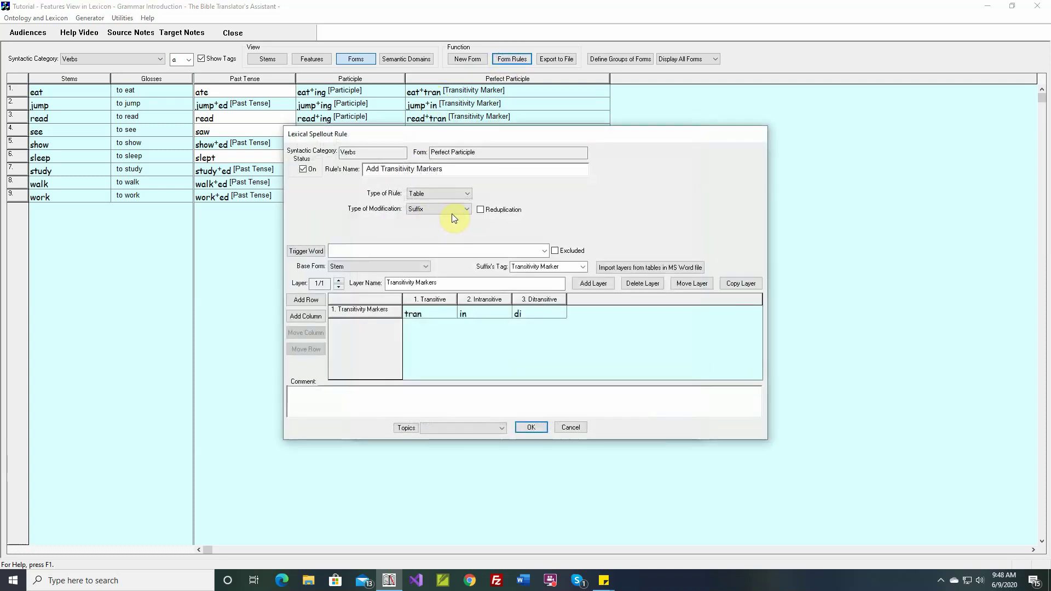
pyautogui.click(457, 209)
pyautogui.click(428, 229)
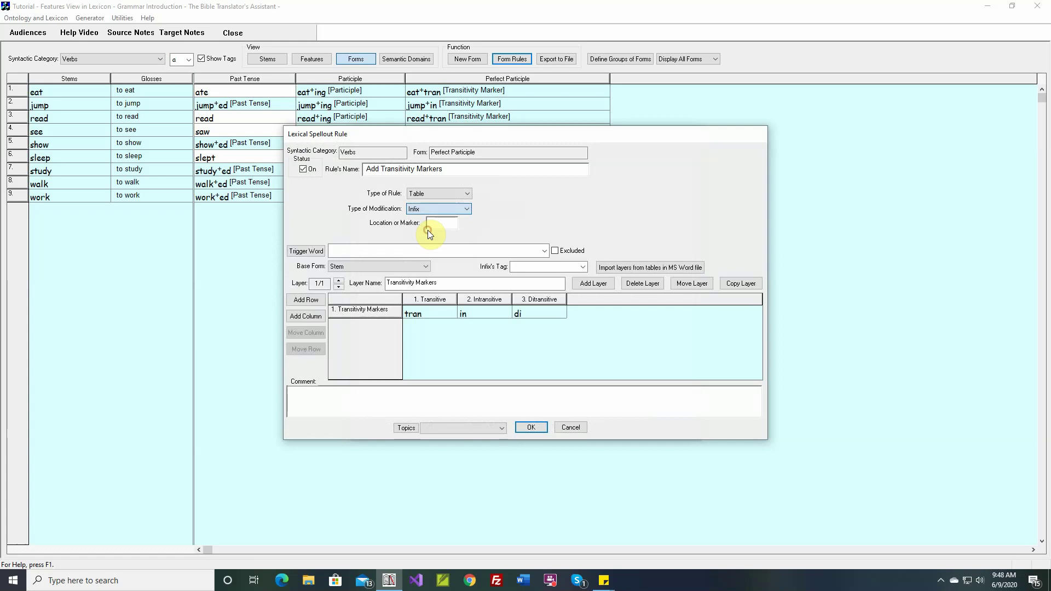
pyautogui.click(440, 224)
pyautogui.write('1')
# - Set the infix's tag to "Transitivity Marker", then save the rule and apply it to the verb forms
pyautogui.click(527, 427)
pyautogui.click(580, 315)
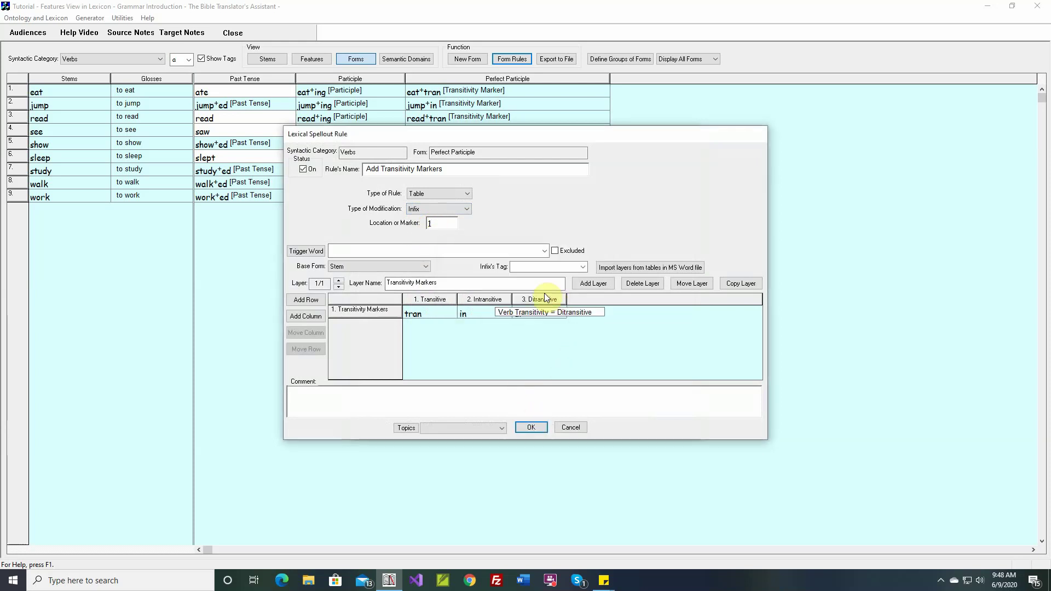
pyautogui.click(538, 268)
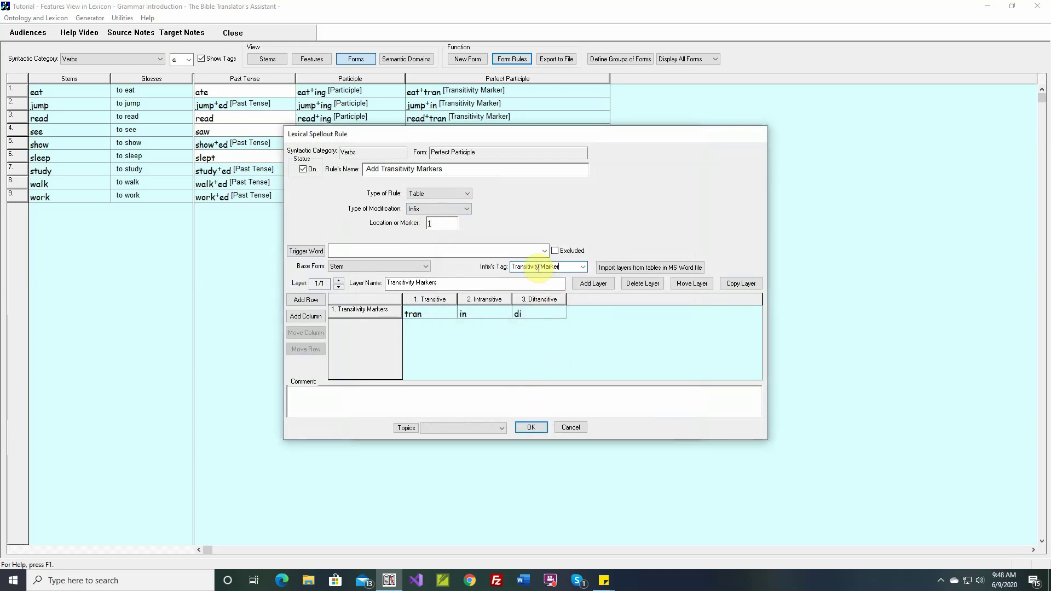
pyautogui.click(532, 427)
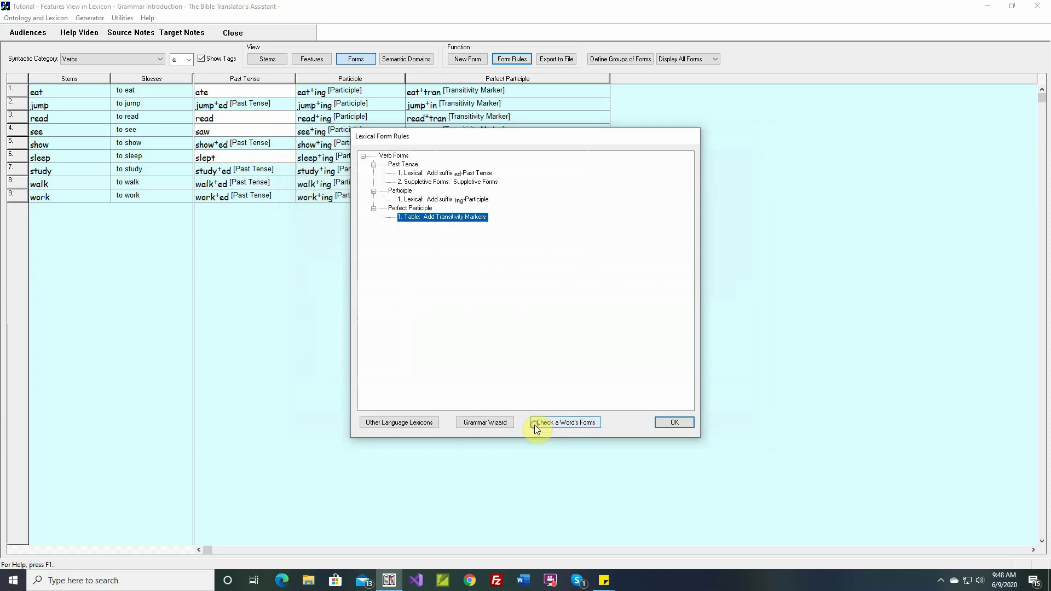
pyautogui.click(666, 421)
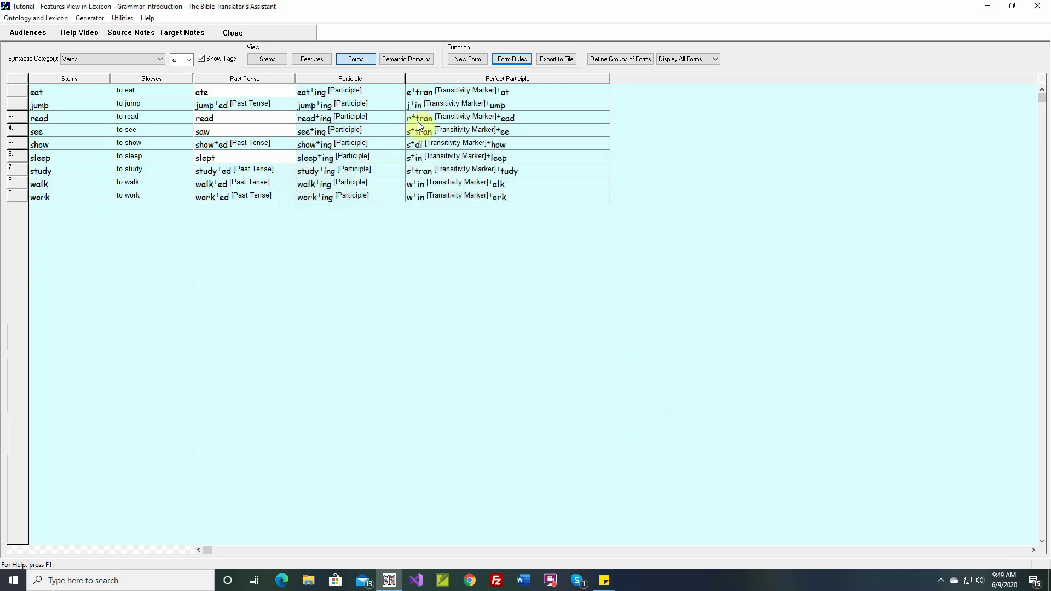
# - Set the Add Transitivity Markers rule's infix location to -2 and apply it to the verb forms
pyautogui.click(509, 60)
pyautogui.doubleClick(431, 219)
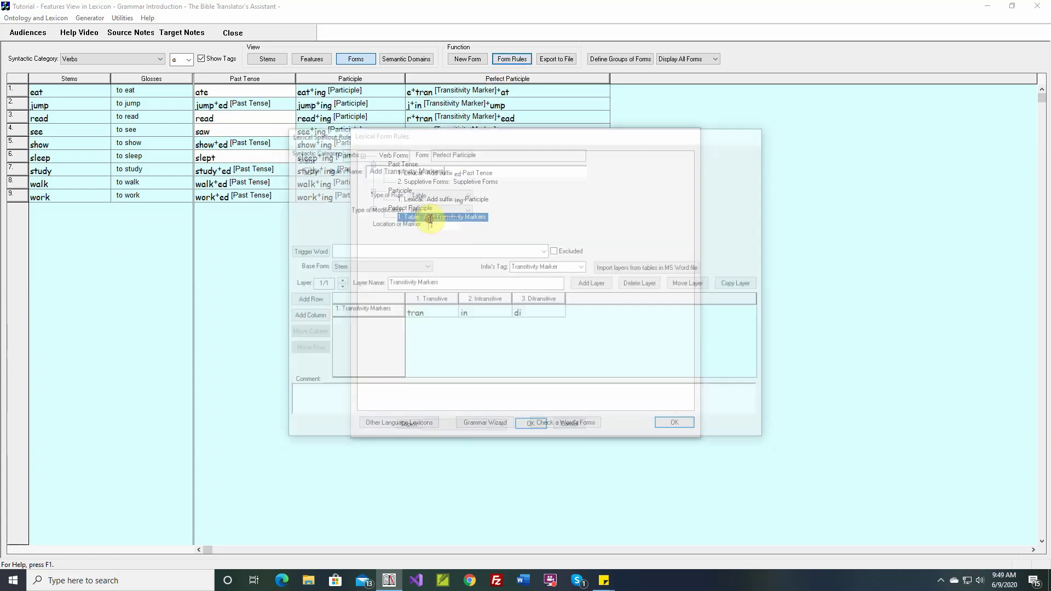
pyautogui.write('-2')
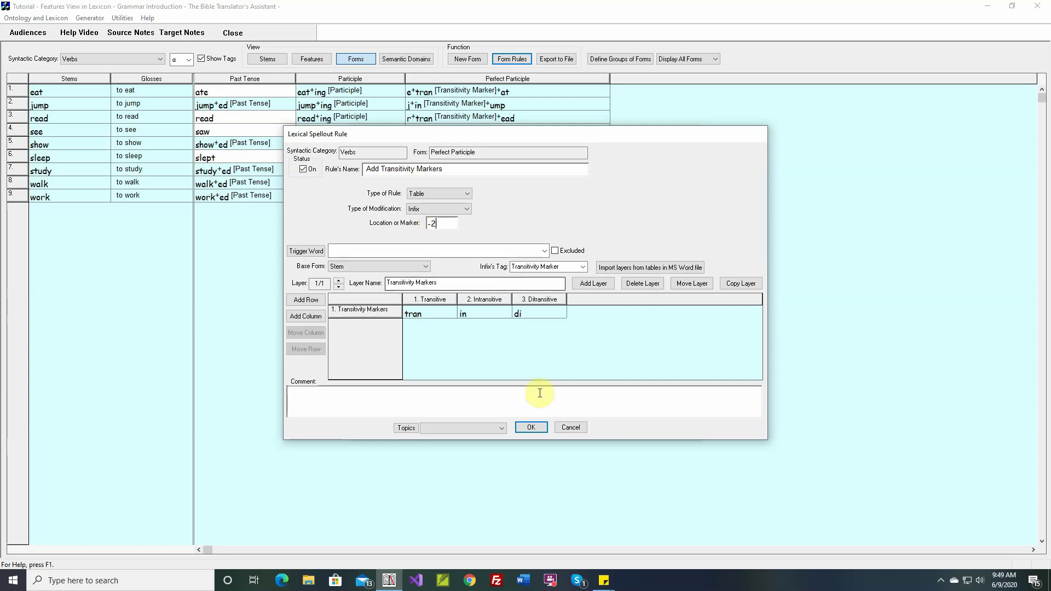
pyautogui.click(531, 427)
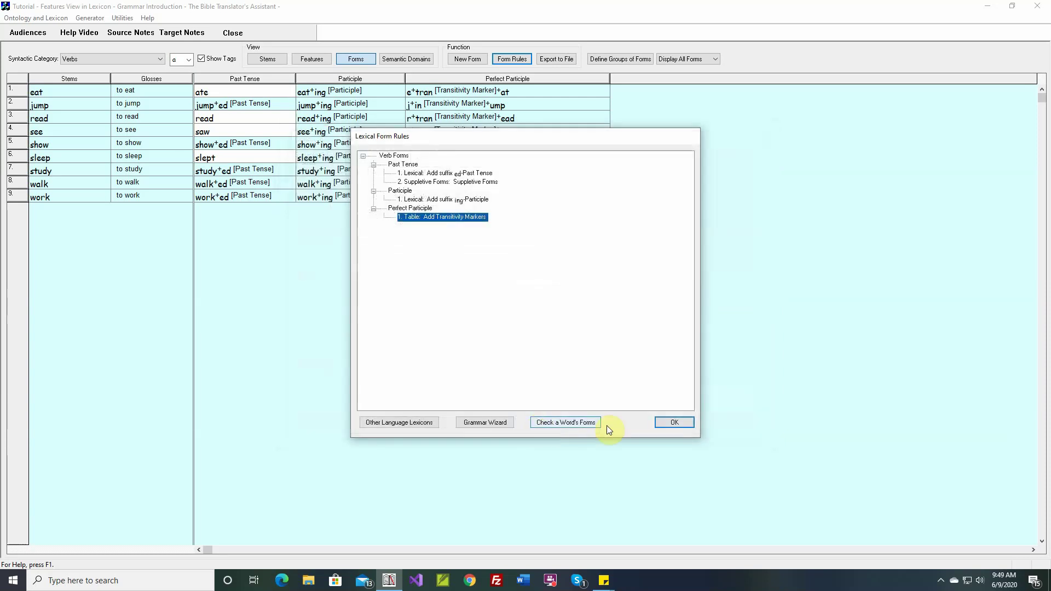
pyautogui.click(670, 427)
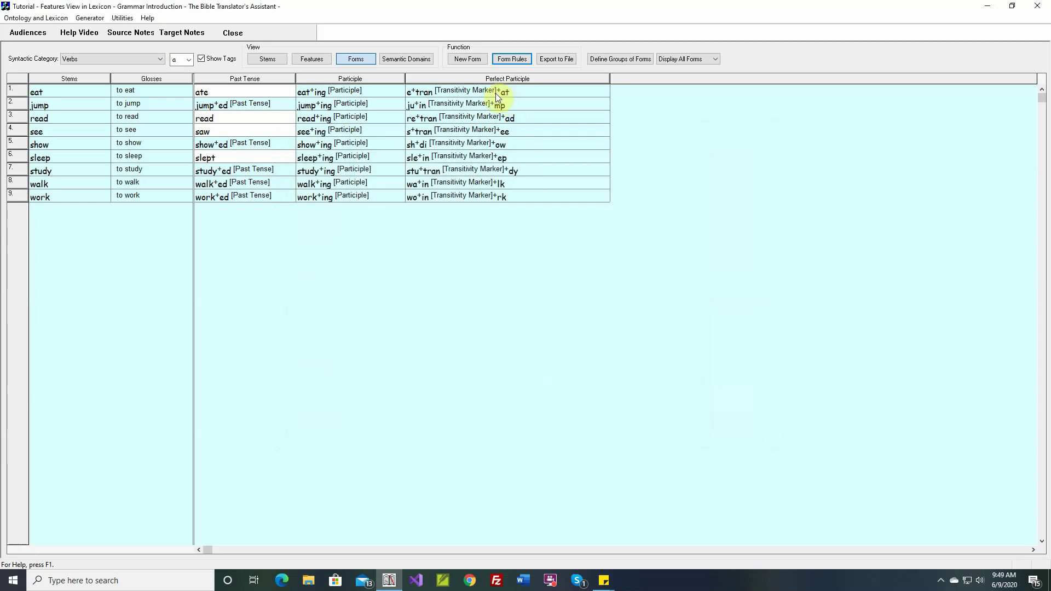
# - Change the Add Transitivity Markers rule's modification to Circumfix with the circumfix's tag "Transitivity Marker"
pyautogui.click(512, 60)
pyautogui.doubleClick(429, 218)
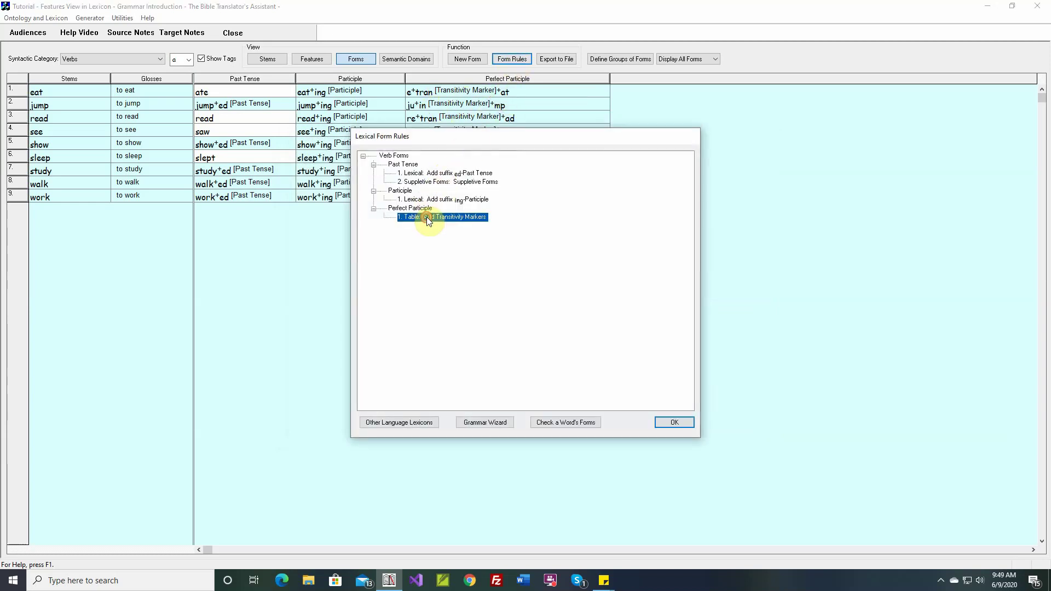
pyautogui.click(465, 208)
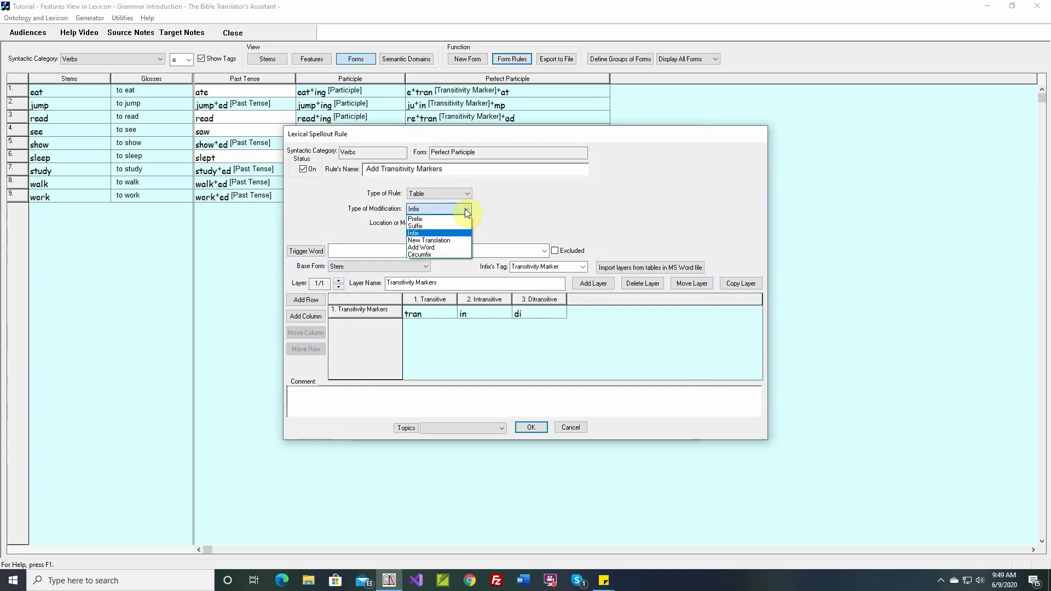
pyautogui.click(431, 254)
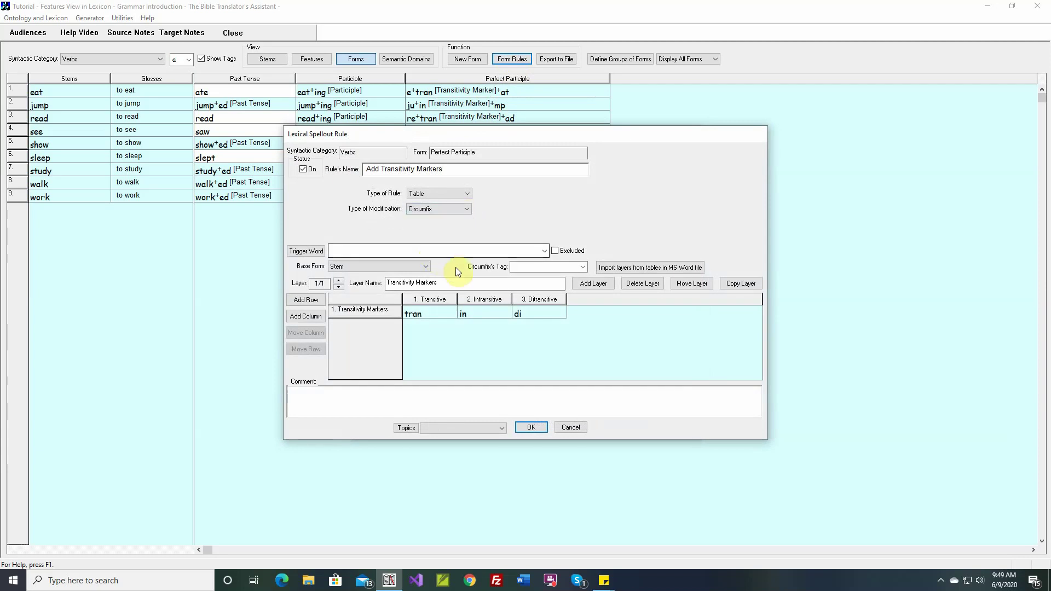
pyautogui.click(531, 267)
pyautogui.write('Transitivity Marker')
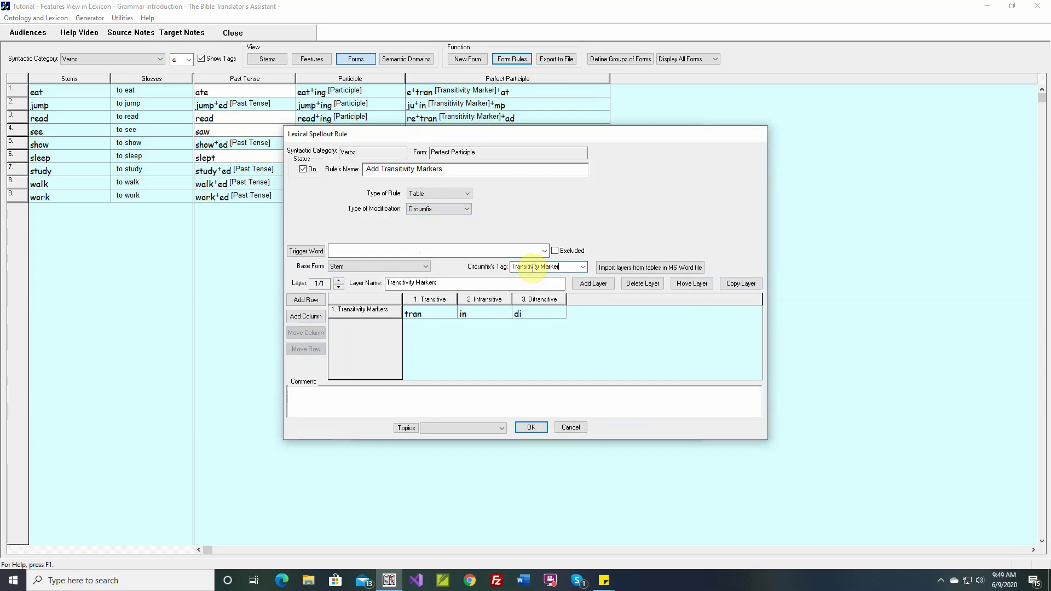
# - Set the table's morphemes to tran-abc for Transitive, in-def for Intransitive and di-xyz for Ditransitive, and apply the rule to the verb forms
pyautogui.doubleClick(436, 313)
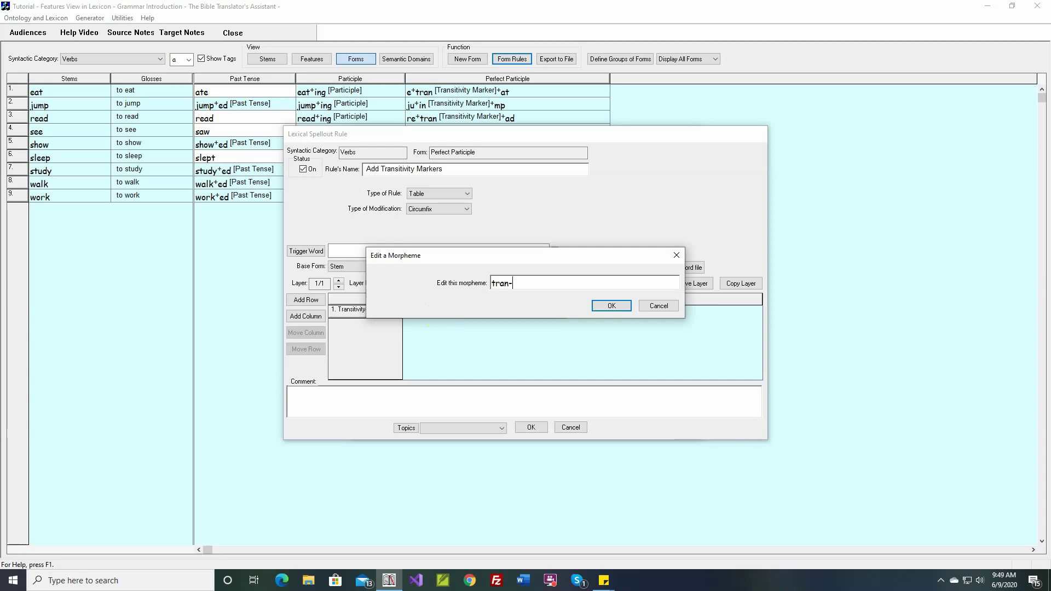
pyautogui.write('-abc')
pyautogui.click(606, 307)
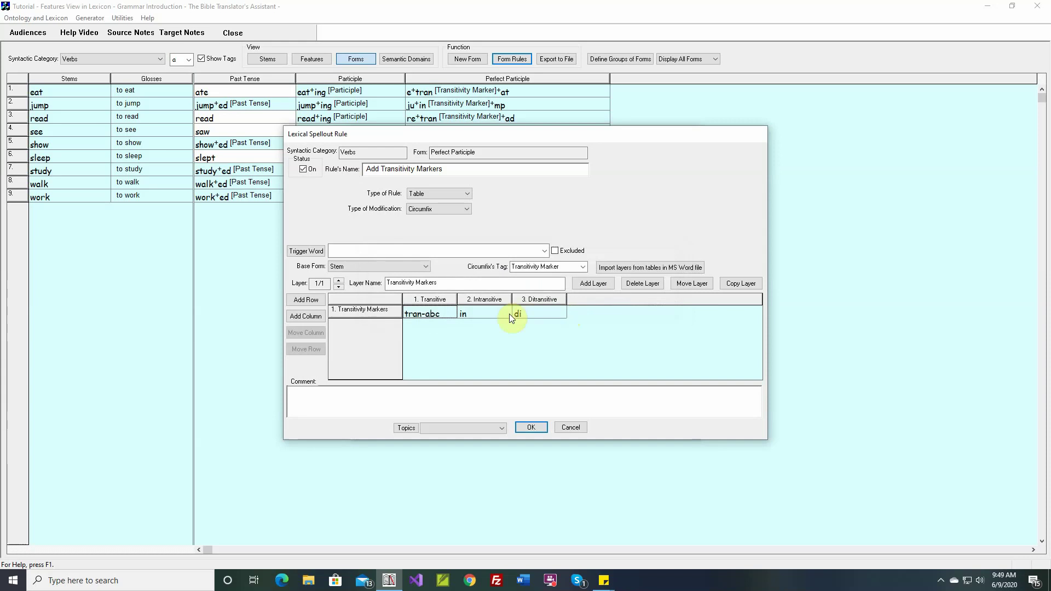
pyautogui.doubleClick(493, 312)
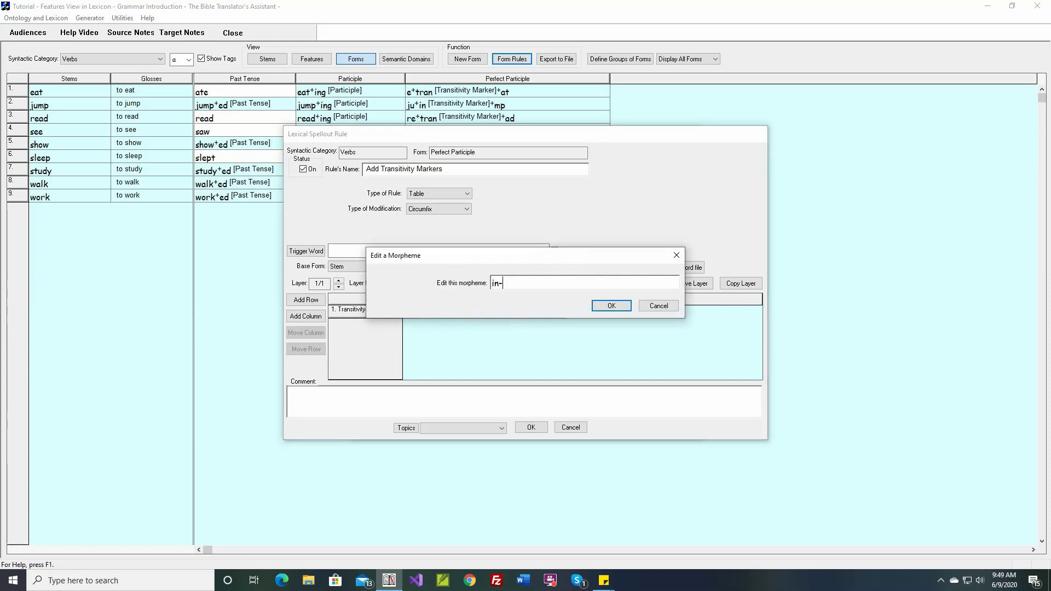
pyautogui.write('-def')
pyautogui.click(603, 305)
pyautogui.doubleClick(550, 315)
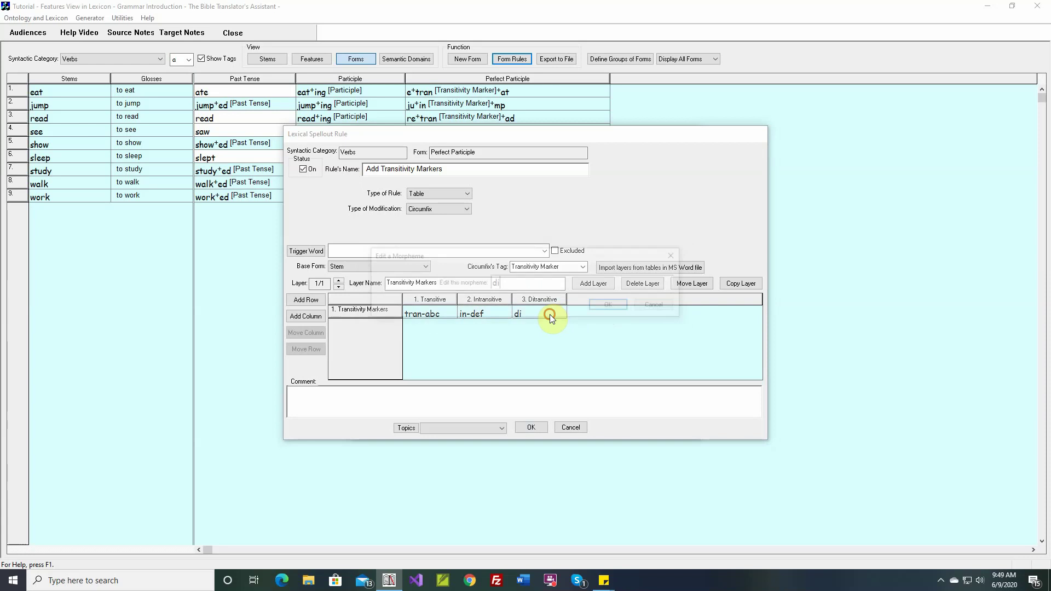
pyautogui.write('-xyz')
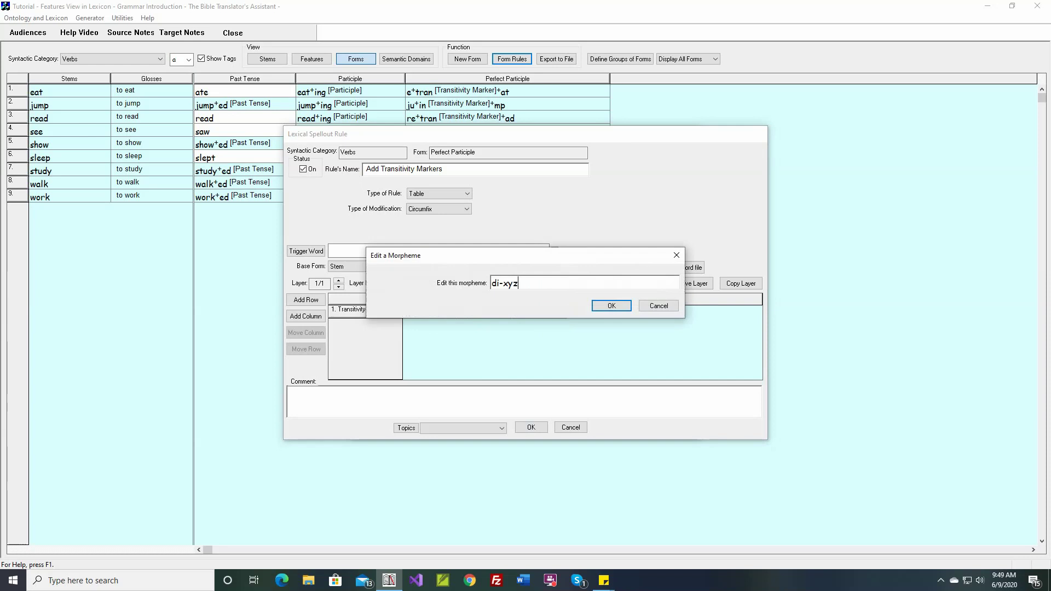
pyautogui.click(611, 307)
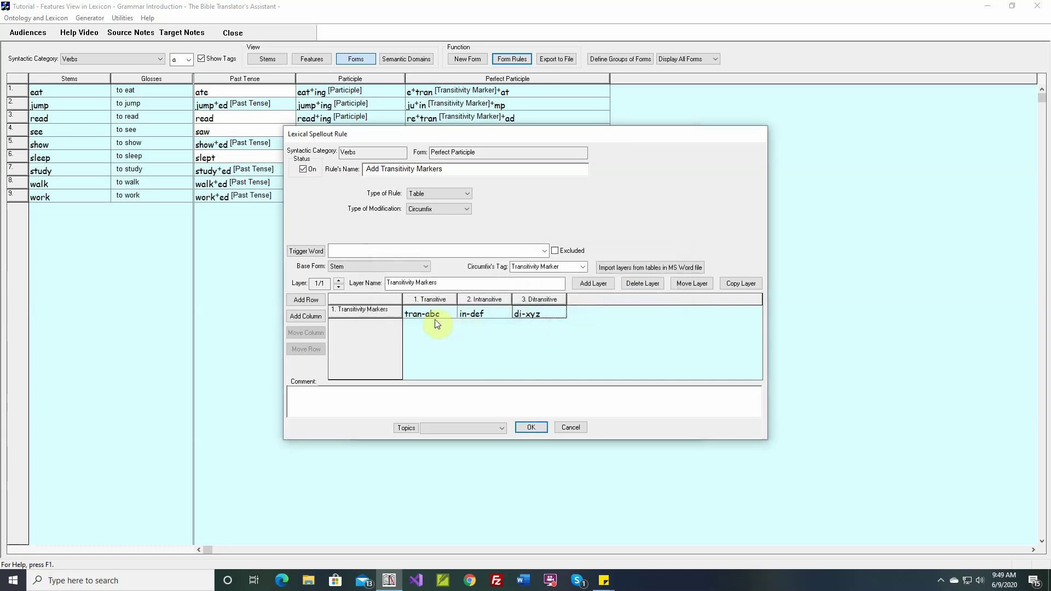
pyautogui.click(530, 427)
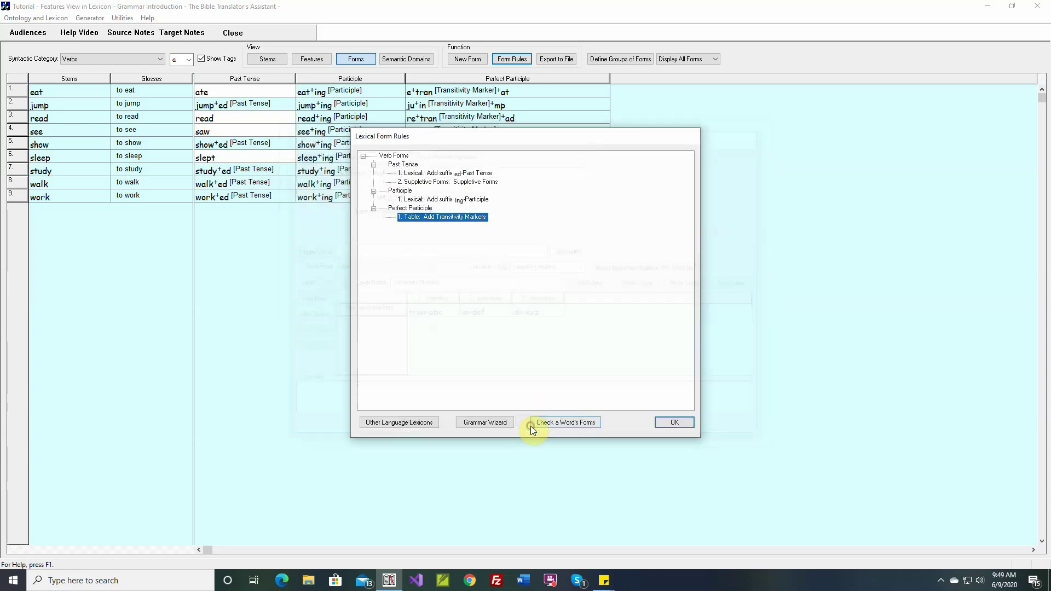
pyautogui.click(668, 422)
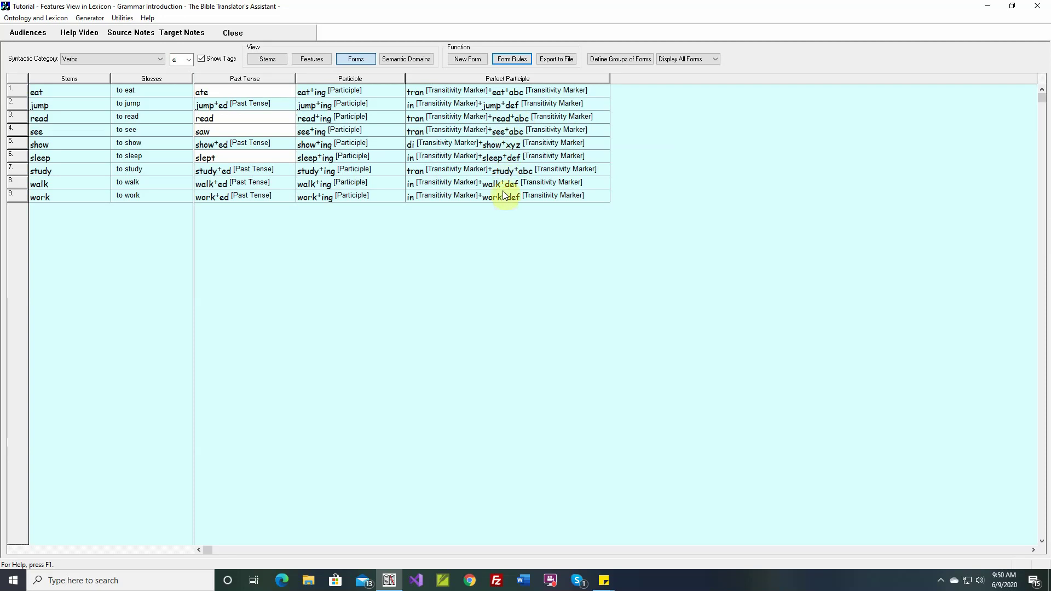
# - Change the Add Transitivity Markers rule's modification to Add Word with the word's tag "Transitivity Marker"
pyautogui.click(515, 60)
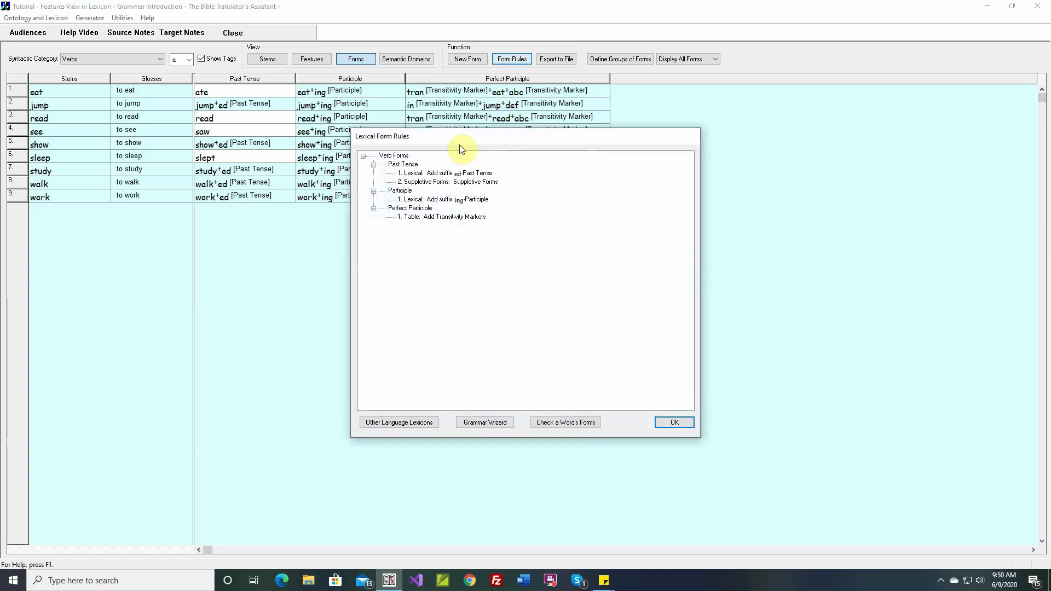
pyautogui.doubleClick(445, 216)
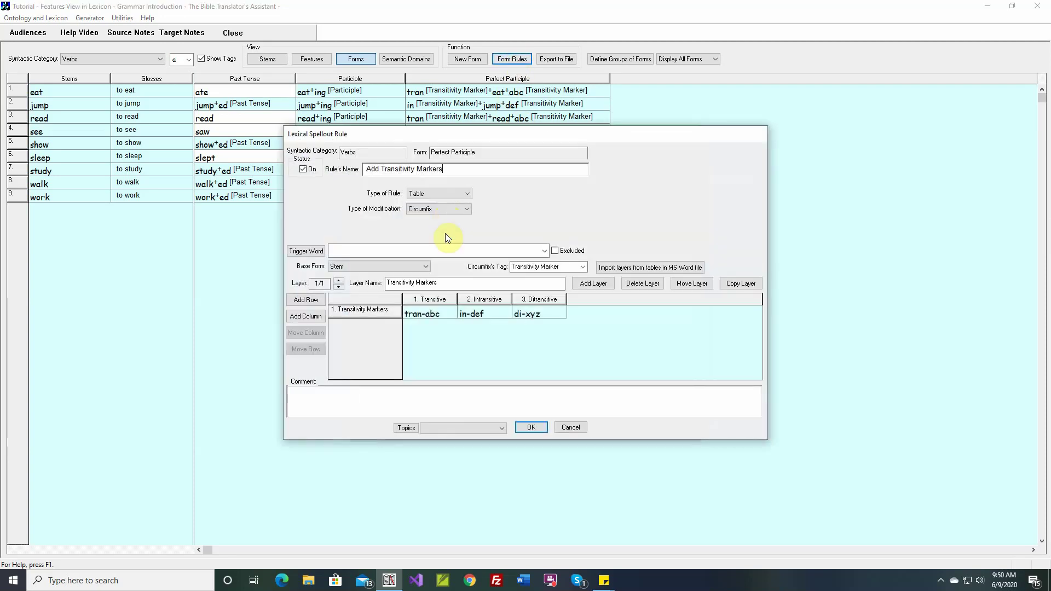
pyautogui.click(467, 208)
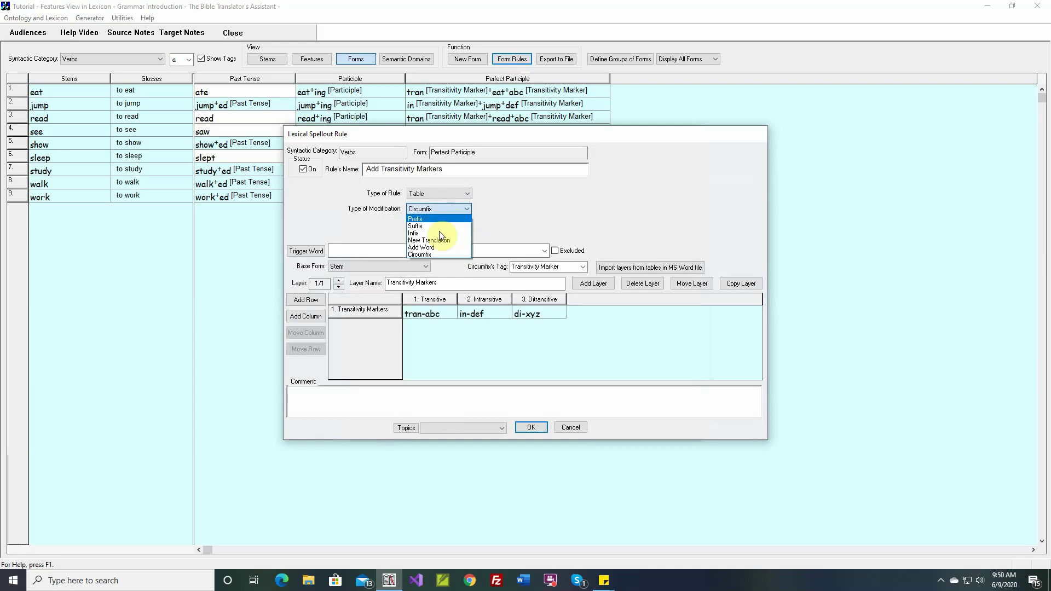
pyautogui.click(435, 245)
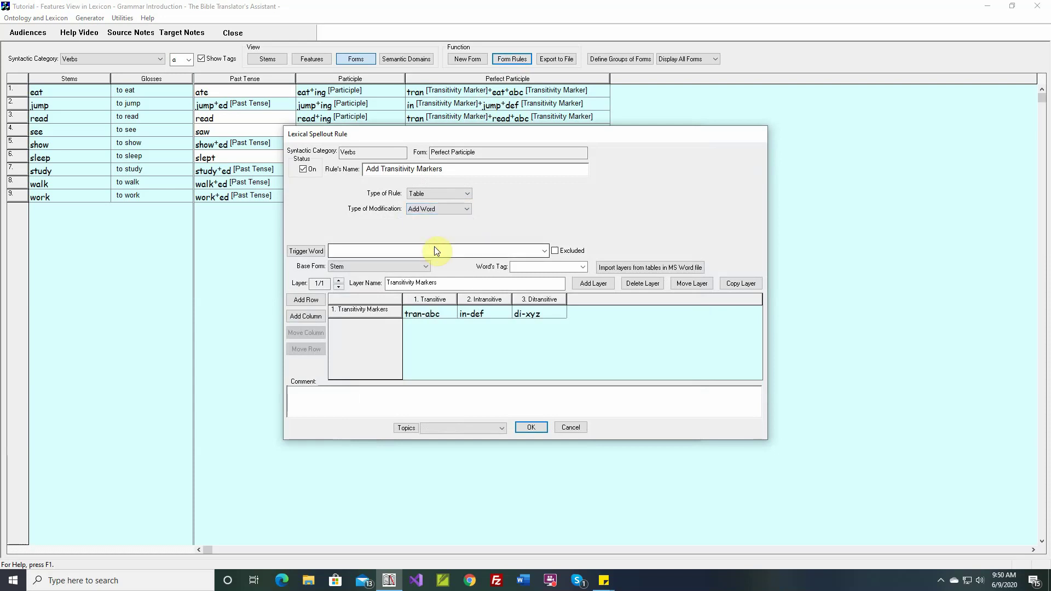
pyautogui.click(516, 268)
pyautogui.write('Transitivity Marker')
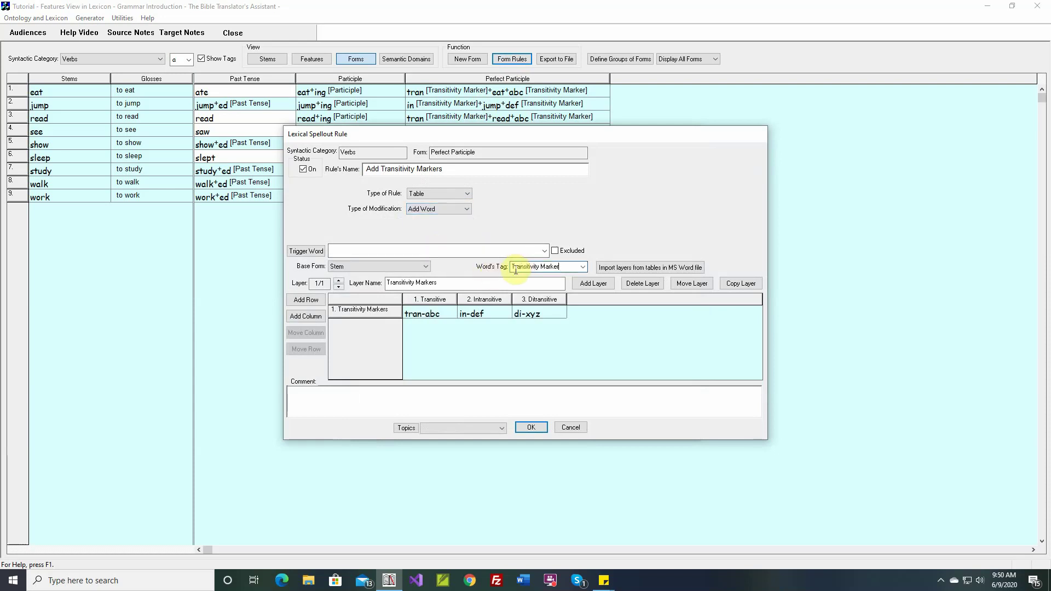
# - Shorten the table's morphemes to tran for Transitive, in for Intransitive and di for Ditransitive
pyautogui.doubleClick(448, 310)
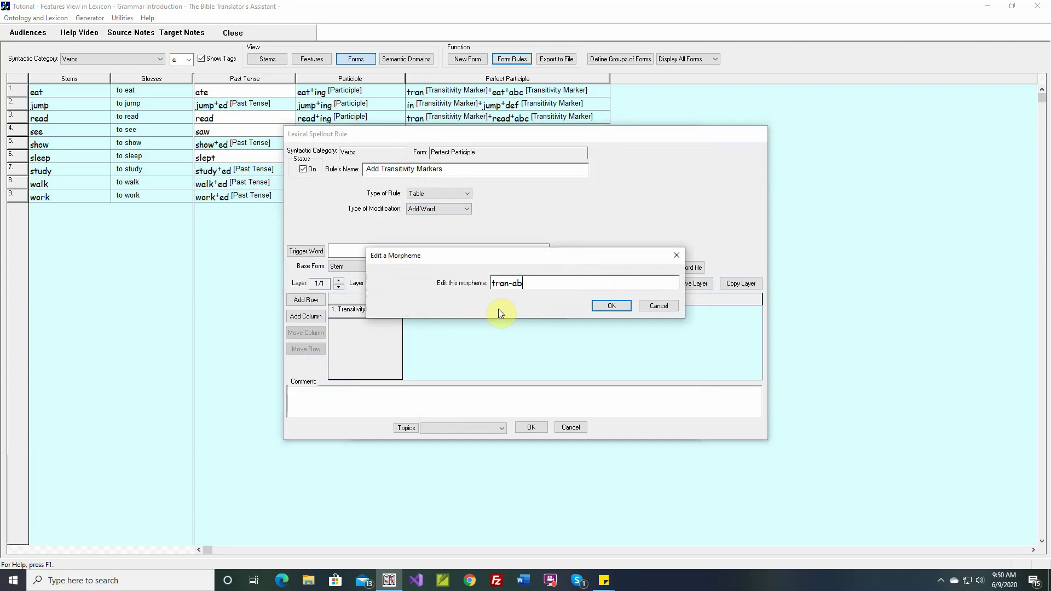
pyautogui.click(612, 306)
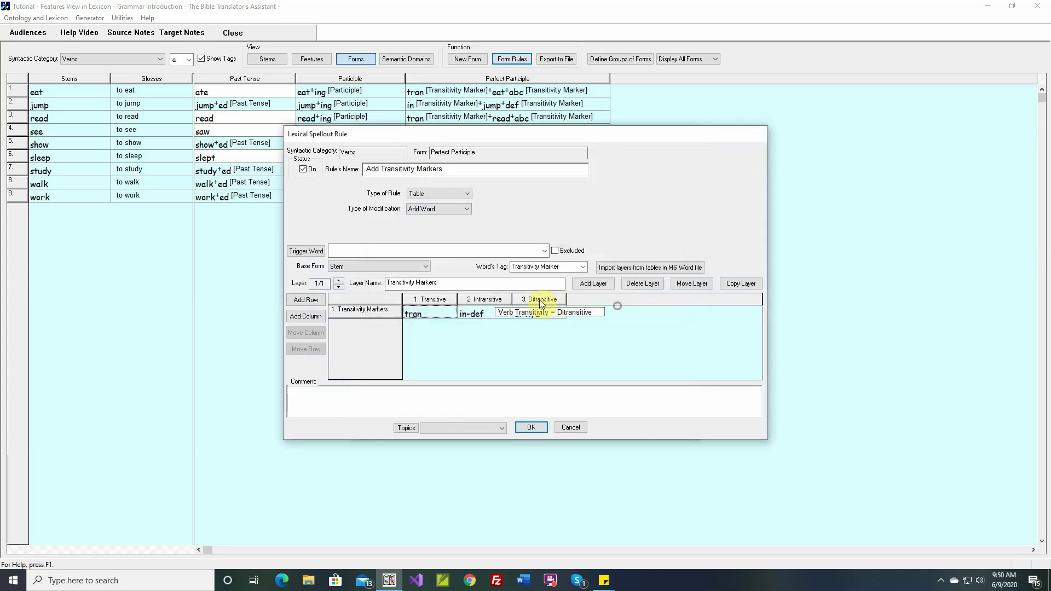
pyautogui.doubleClick(494, 313)
pyautogui.press('BackSpace')
pyautogui.press('BackSpace')
pyautogui.press('BackSpace')
pyautogui.click(610, 310)
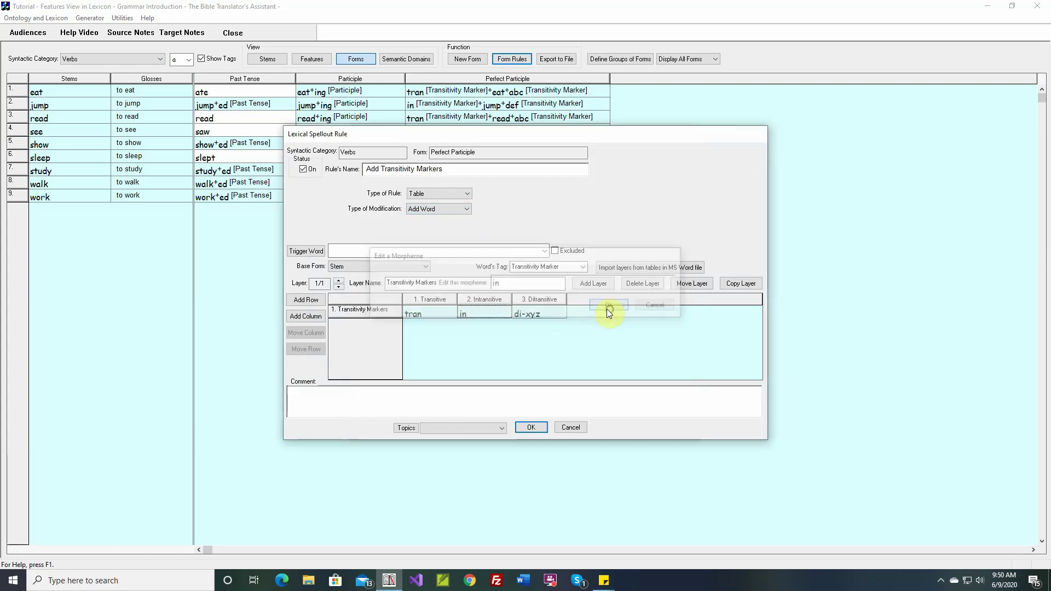
pyautogui.doubleClick(556, 315)
pyautogui.press('BackSpace')
pyautogui.press('BackSpace')
pyautogui.press('BackSpace')
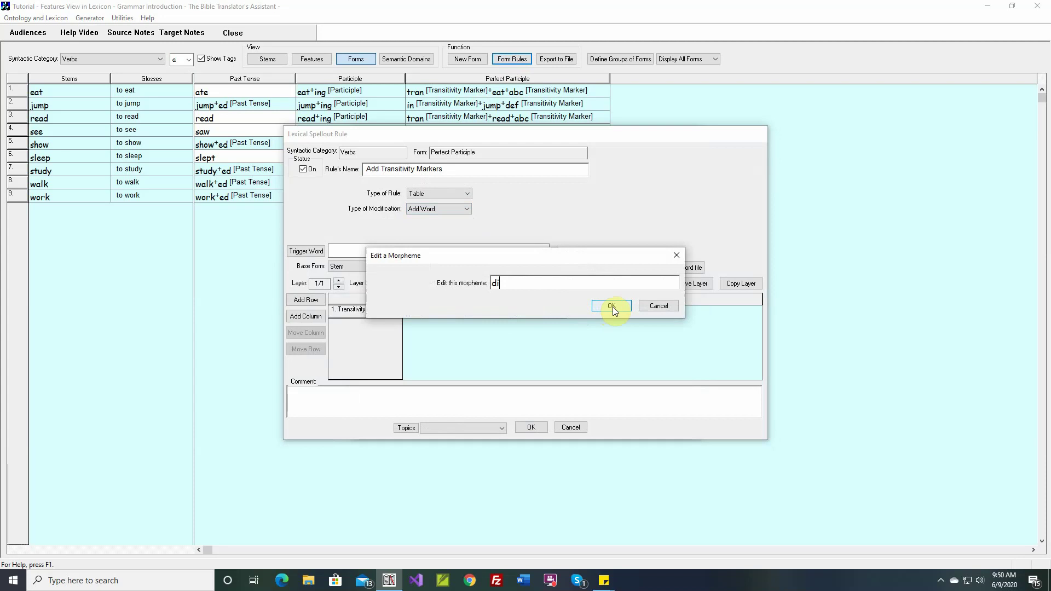
pyautogui.click(611, 306)
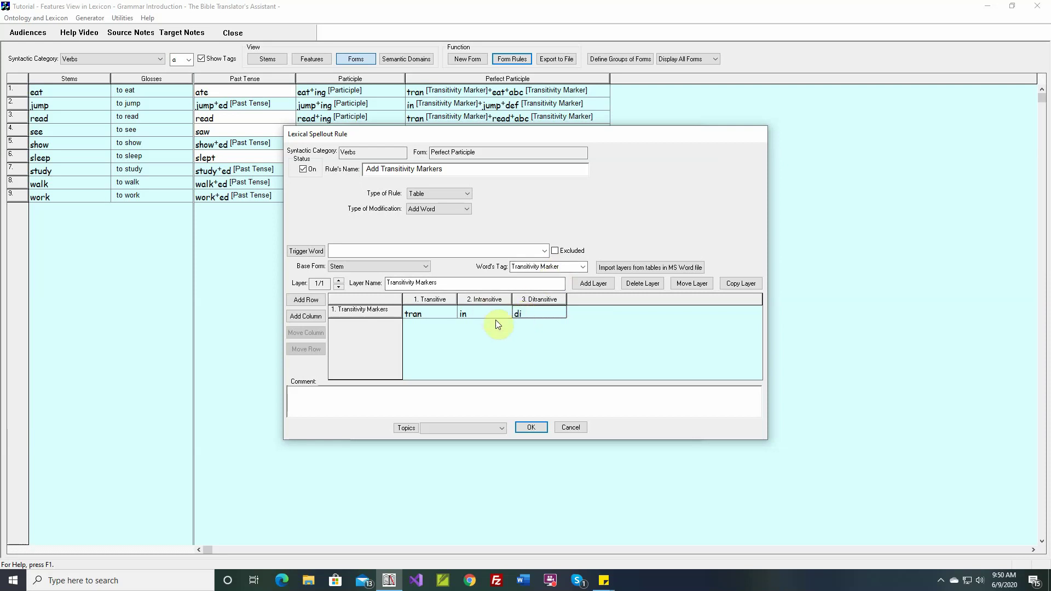
# - Save the rule, move Transitivity Marker into the Head before Verb in the Verb Phrase structure rule, and apply the changes
pyautogui.click(531, 427)
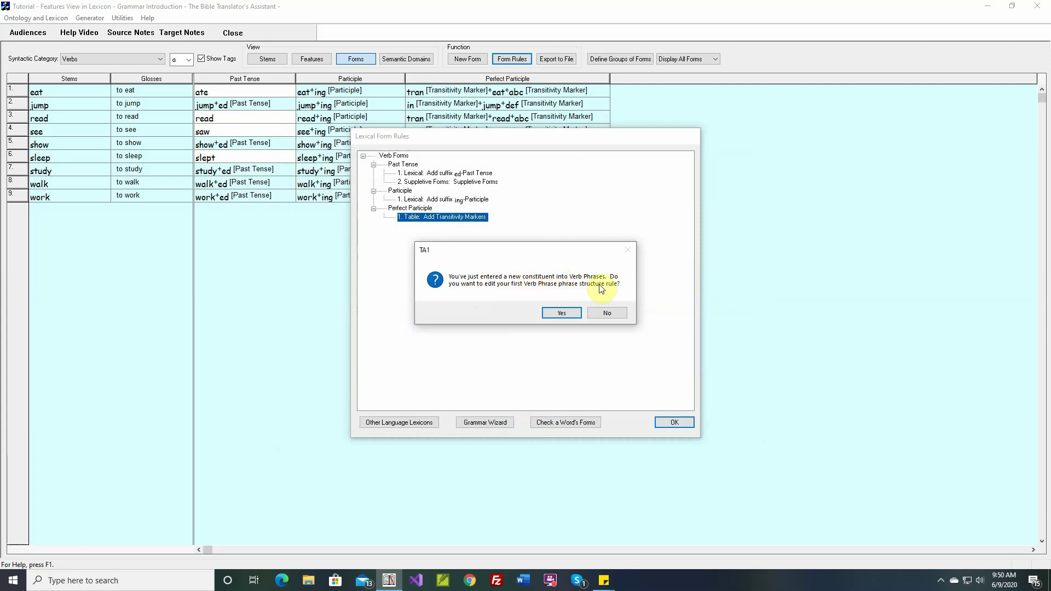
pyautogui.click(564, 313)
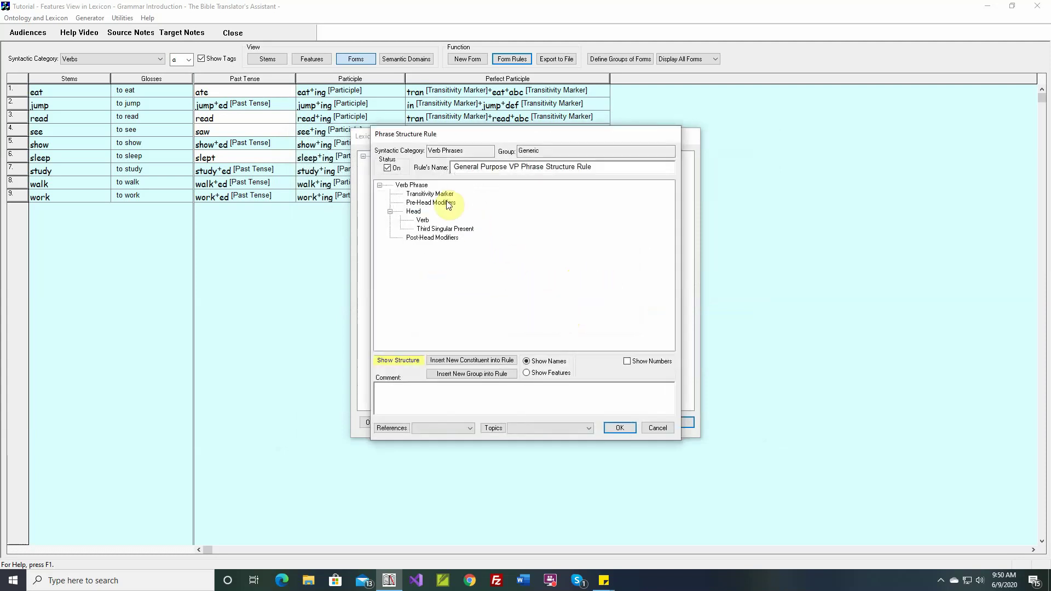
pyautogui.click(446, 197)
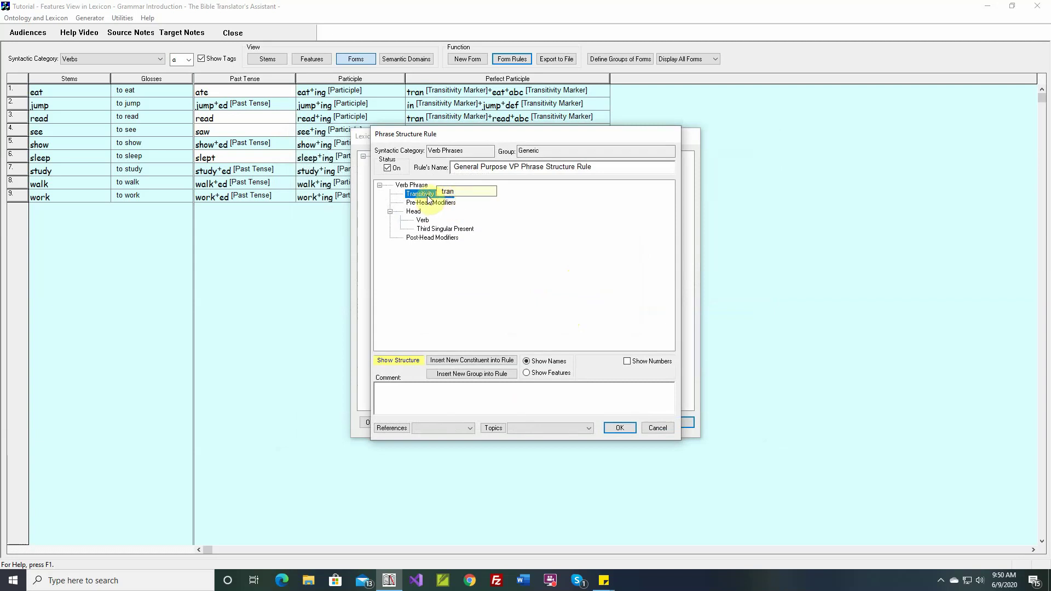
pyautogui.moveTo(429, 198)
pyautogui.mouseDown()
pyautogui.moveTo(433, 229)
pyautogui.moveTo(432, 215)
pyautogui.mouseUp()
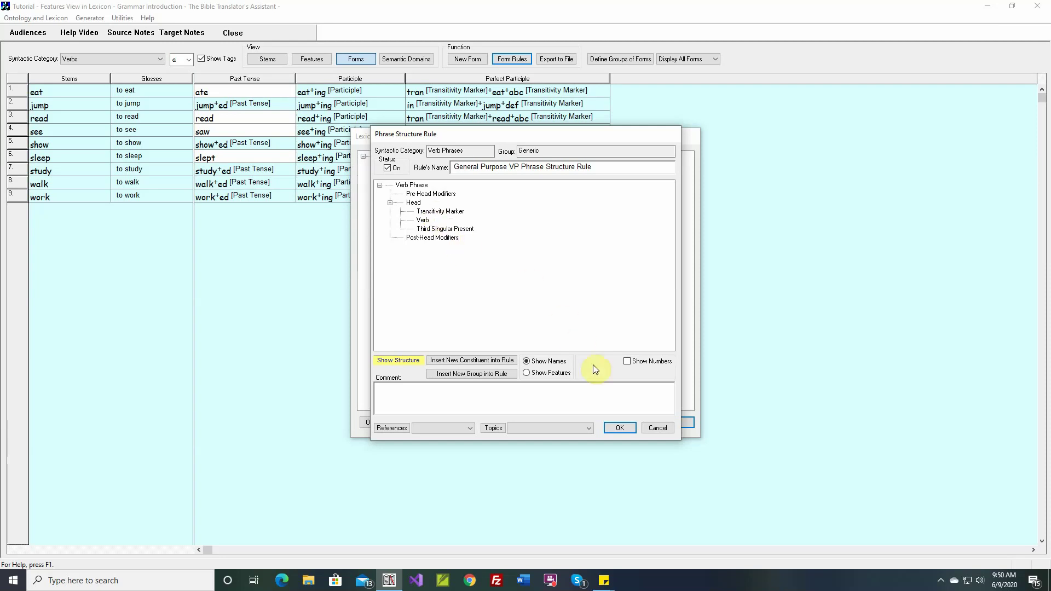
pyautogui.click(610, 427)
pyautogui.click(674, 421)
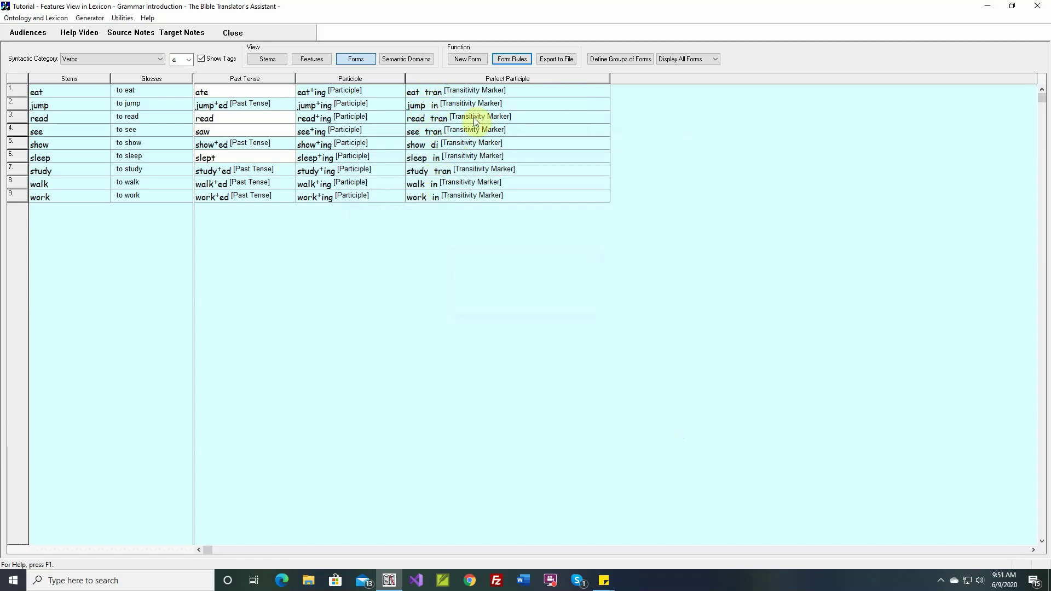
# - Open the Perfect Participle's Add Transitivity Markers rule for editing
pyautogui.click(509, 60)
pyautogui.doubleClick(436, 218)
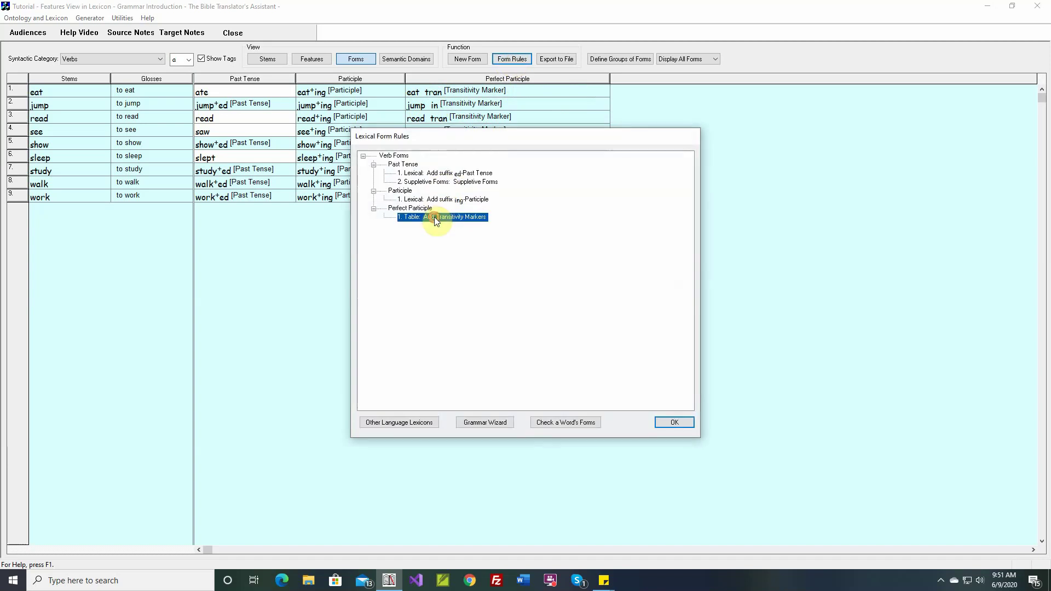